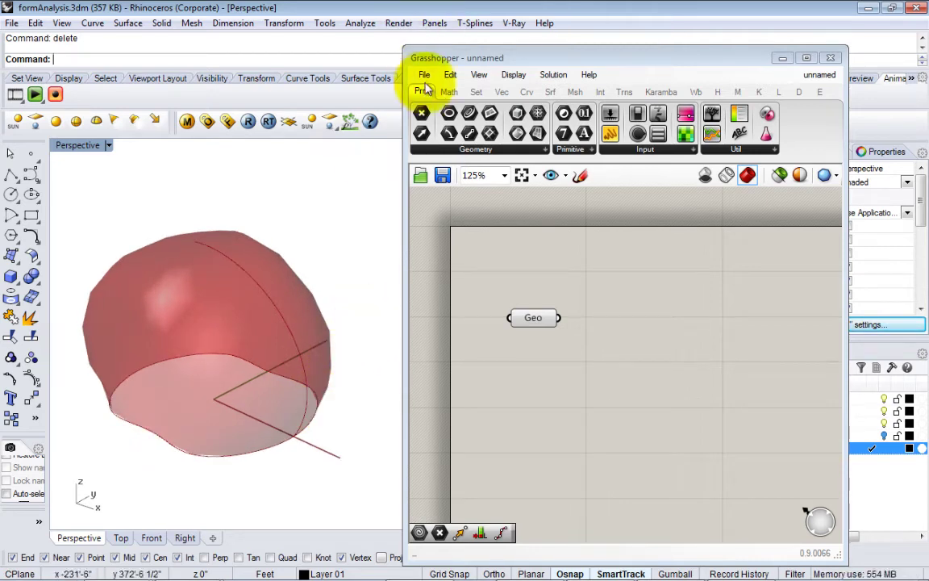
- Resize and reposition the Grasshopper window beside the Rhino viewport, keeping the Geo parameter in view
drag(400, 45, 413, 40)
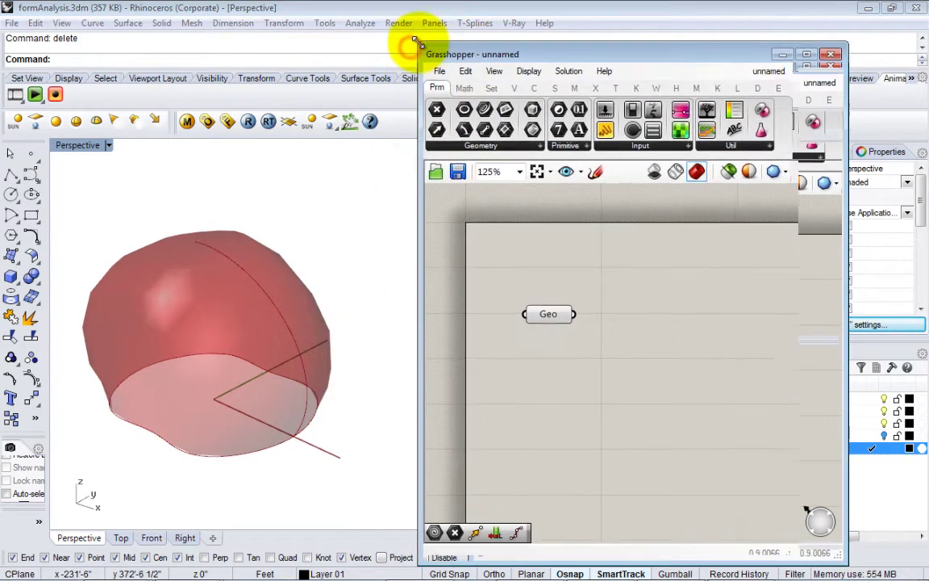
drag(550, 54, 591, 41)
right_drag(674, 306, 620, 329)
scroll(527, 353, down, 2)
scroll(533, 354, up, 1)
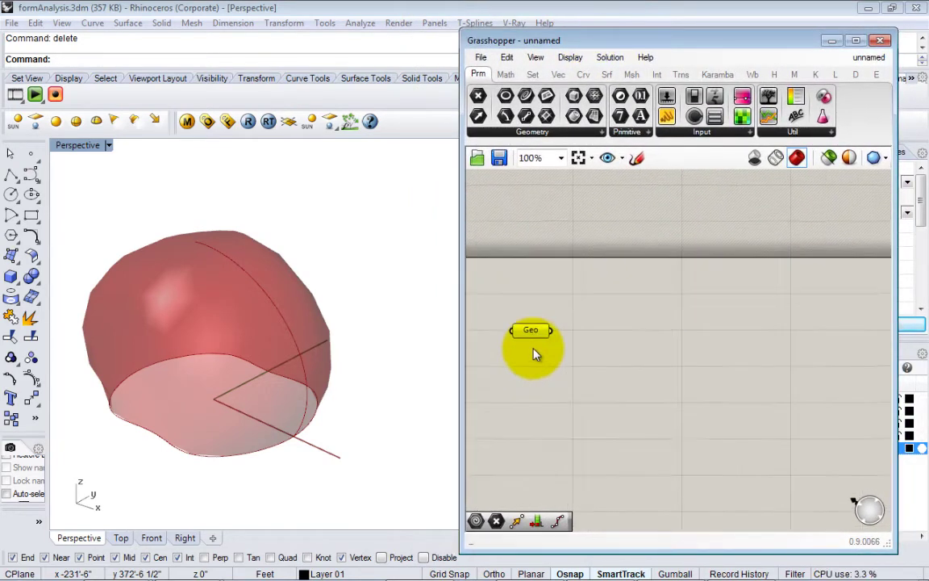
right_drag(536, 355, 549, 266)
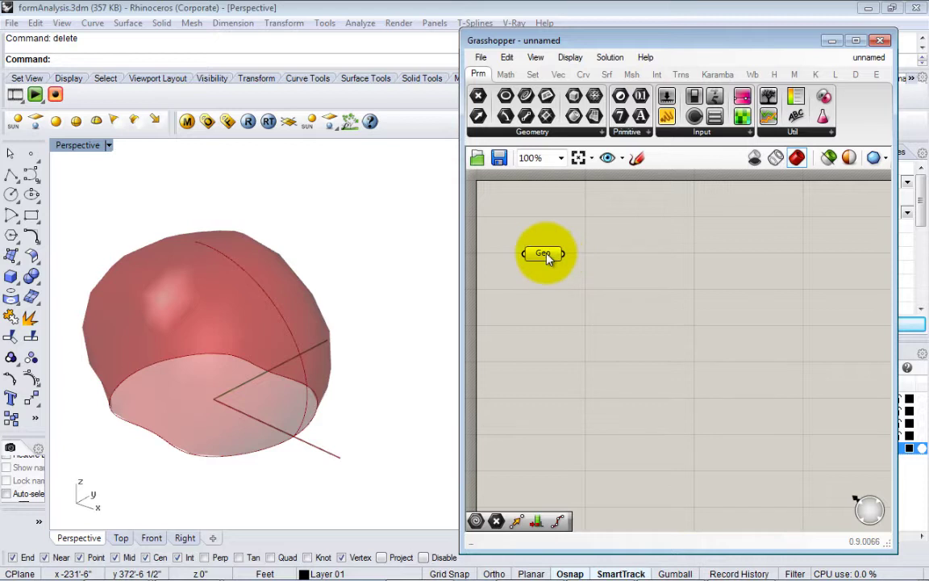
- Select the Geo parameter and examine which geometry it references in the viewport
click(545, 256)
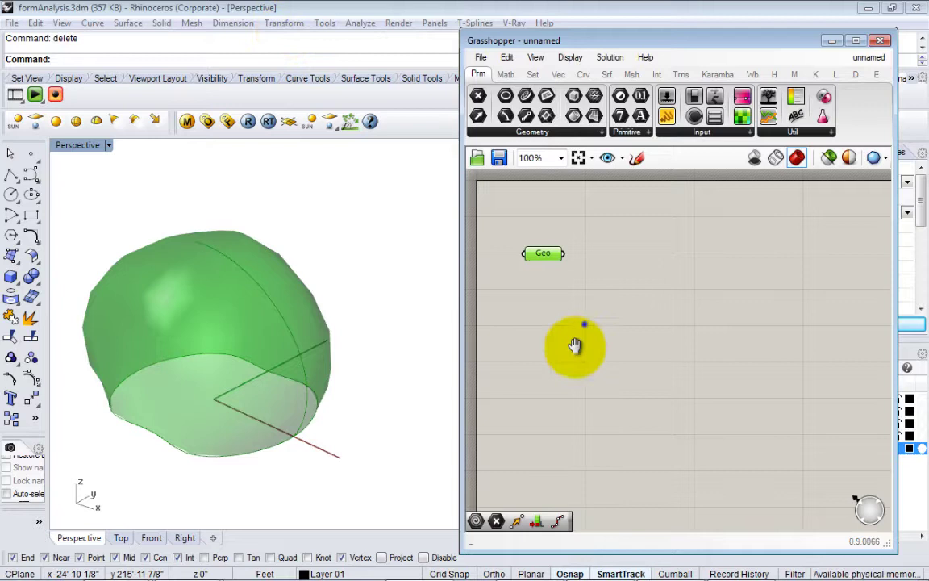
scroll(577, 346, up, 1)
click(555, 295)
click(553, 280)
right_drag(550, 338, 562, 324)
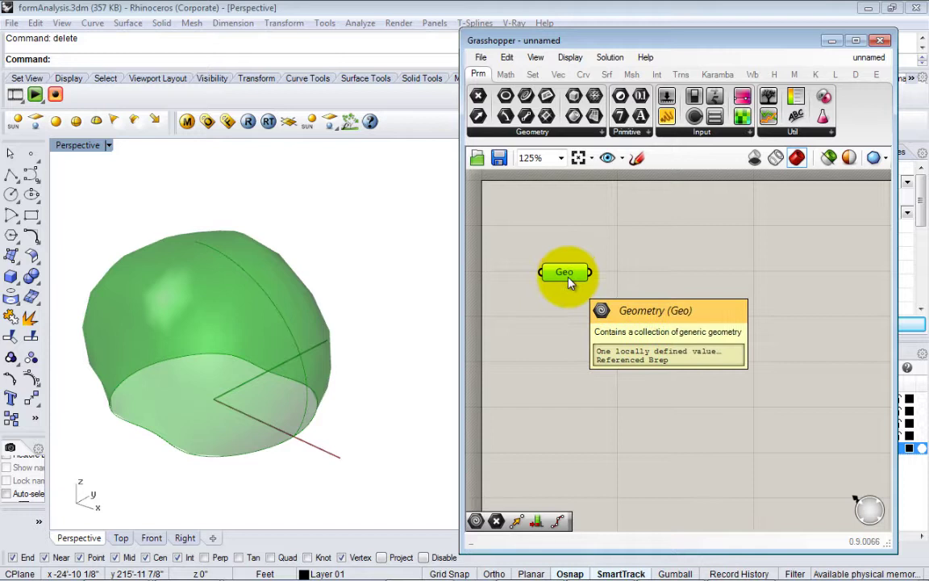
mouse_move(566, 275)
right_down()
mouse_move(544, 247)
mouse_move(569, 286)
right_up()
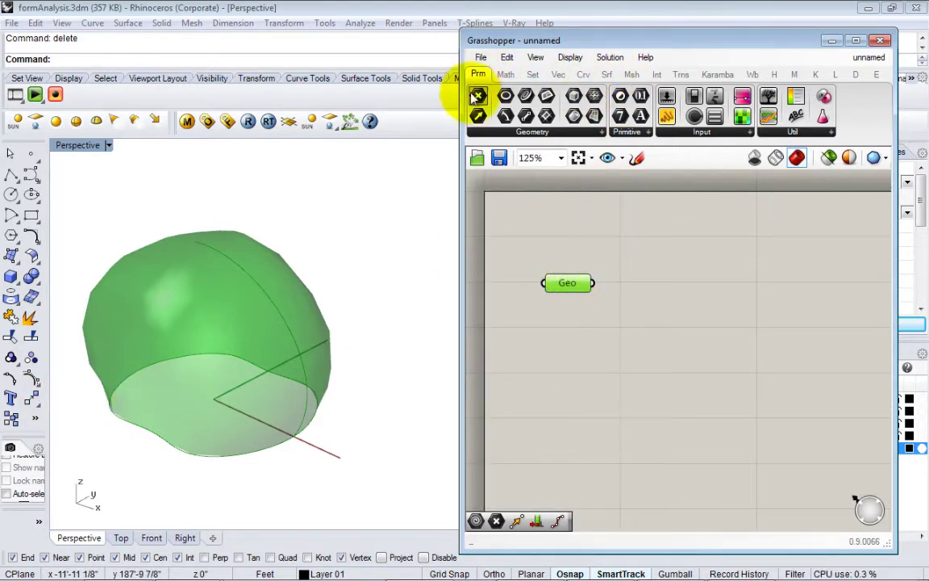
- Widen the Grasshopper window so that more of the component category names are readable
drag(462, 116, 302, 115)
mouse_move(491, 44)
mouse_down()
mouse_move(516, 39)
mouse_move(502, 44)
mouse_up()
right_drag(426, 280, 430, 297)
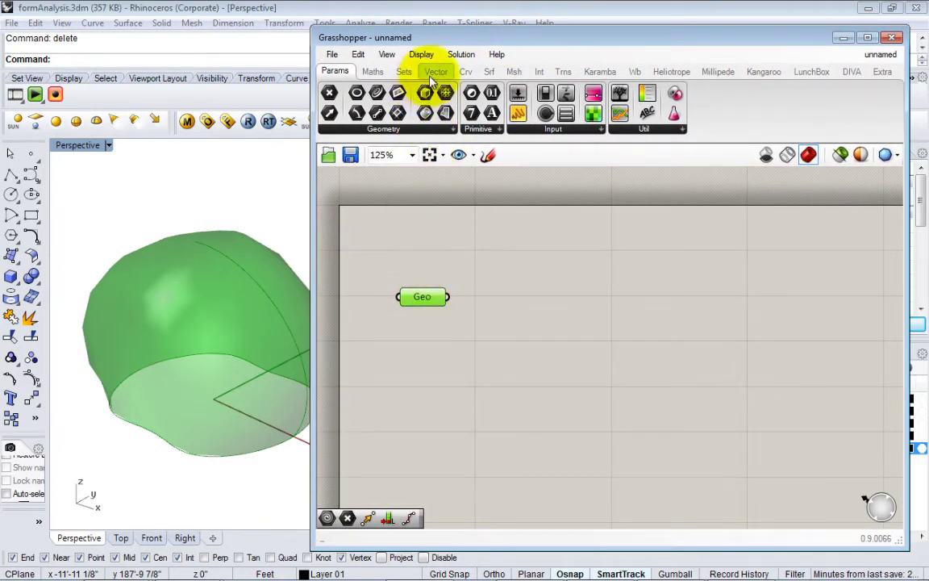
- Add an Area component from the surface analysis components to the canvas beside the Geo parameter
click(489, 71)
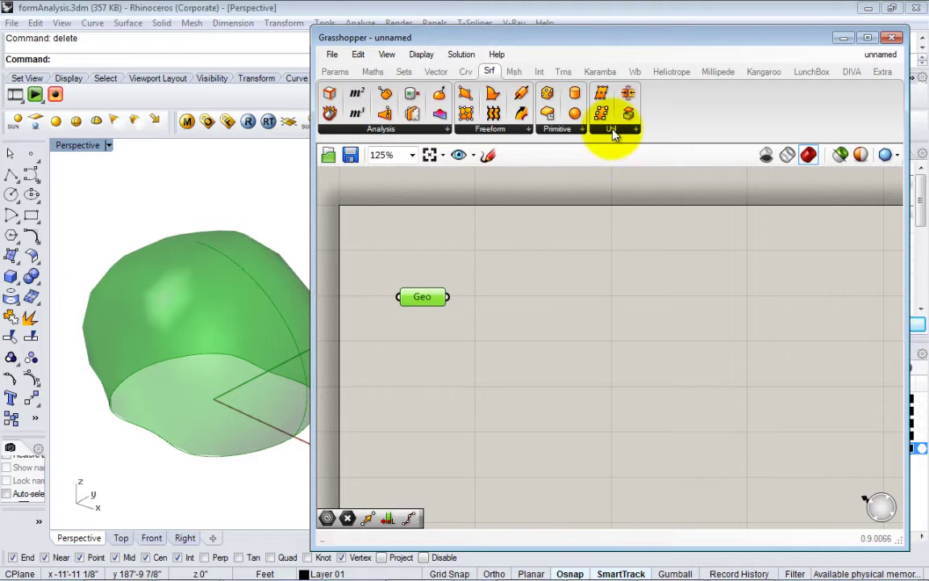
click(524, 130)
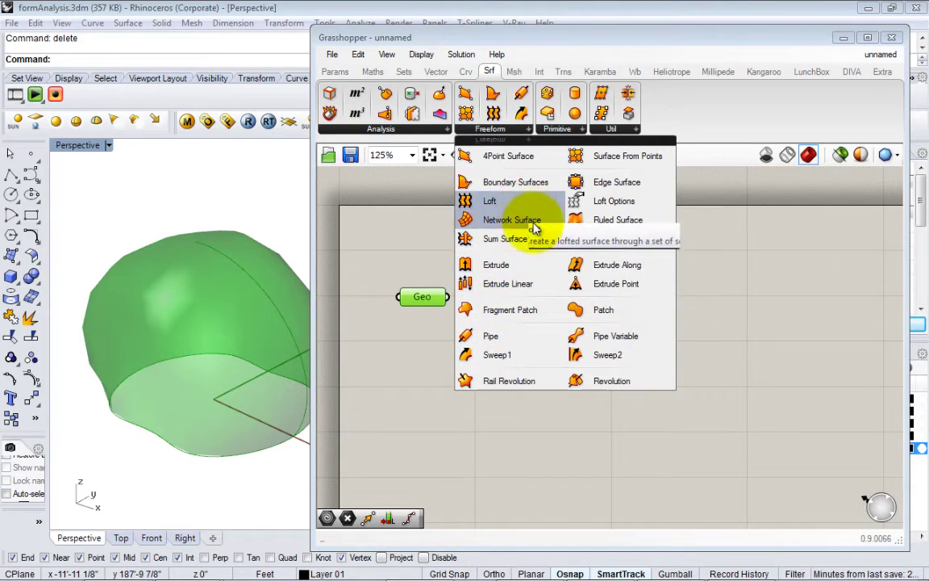
click(556, 129)
click(387, 129)
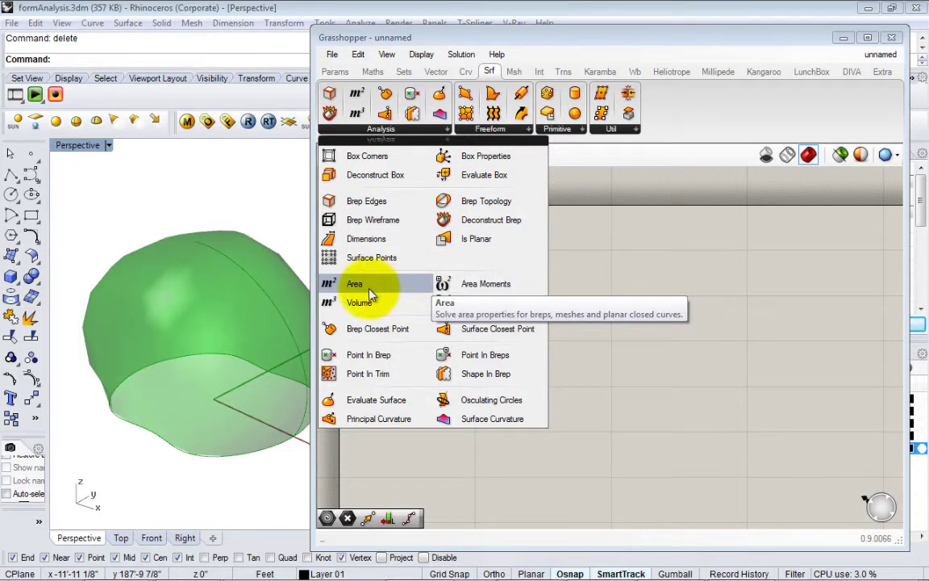
drag(360, 287, 502, 306)
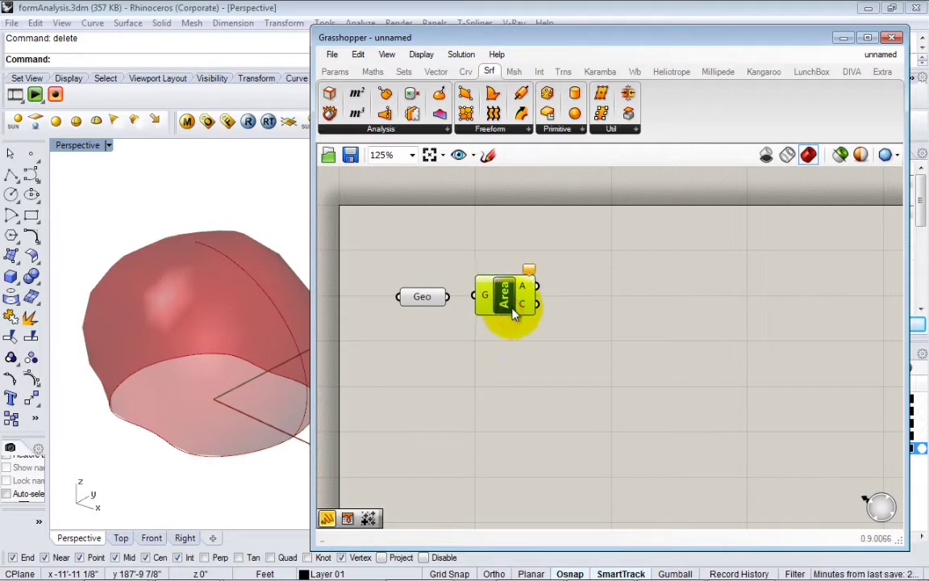
- Examine the Area component's area and centroid outputs and place the component roughly level with the Geo parameter
click(492, 238)
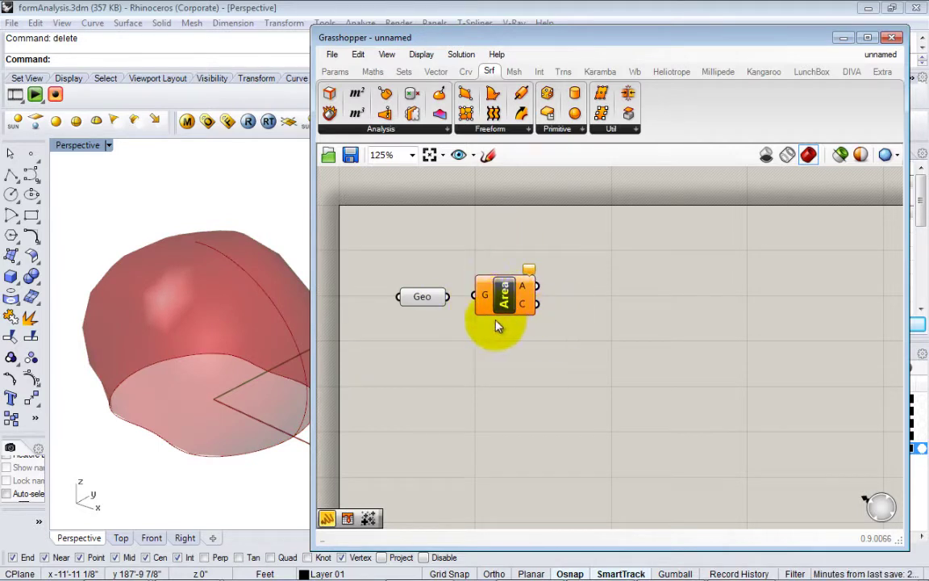
drag(494, 306, 488, 327)
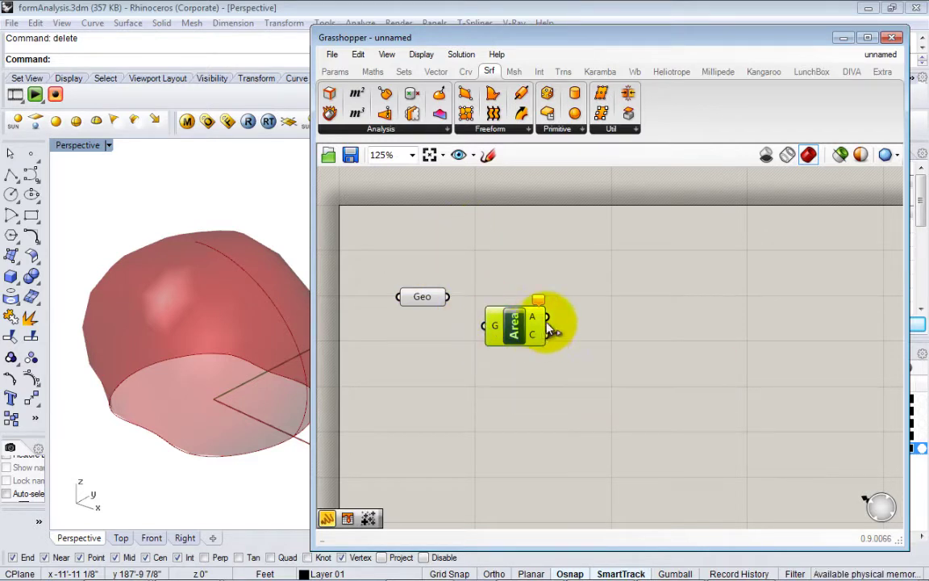
mouse_move(532, 321)
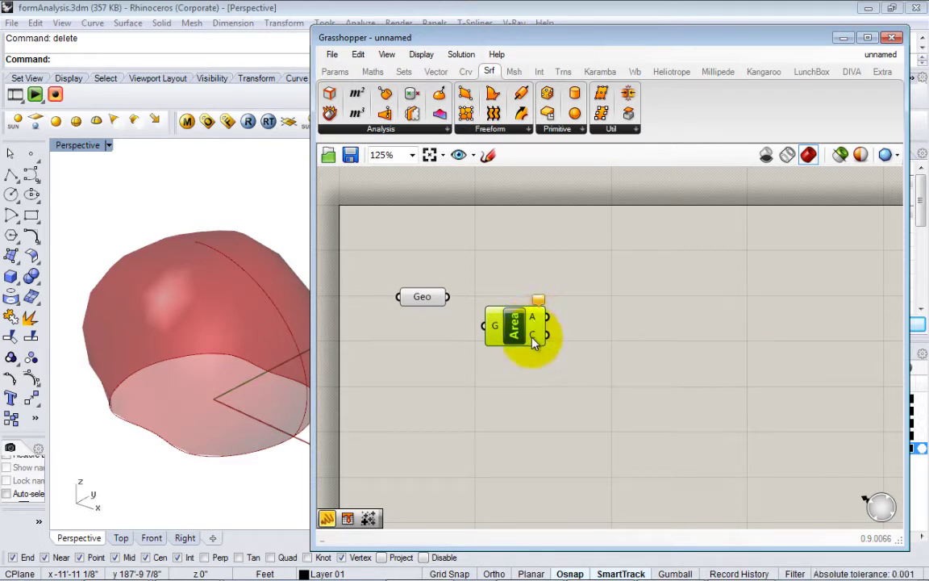
mouse_move(532, 342)
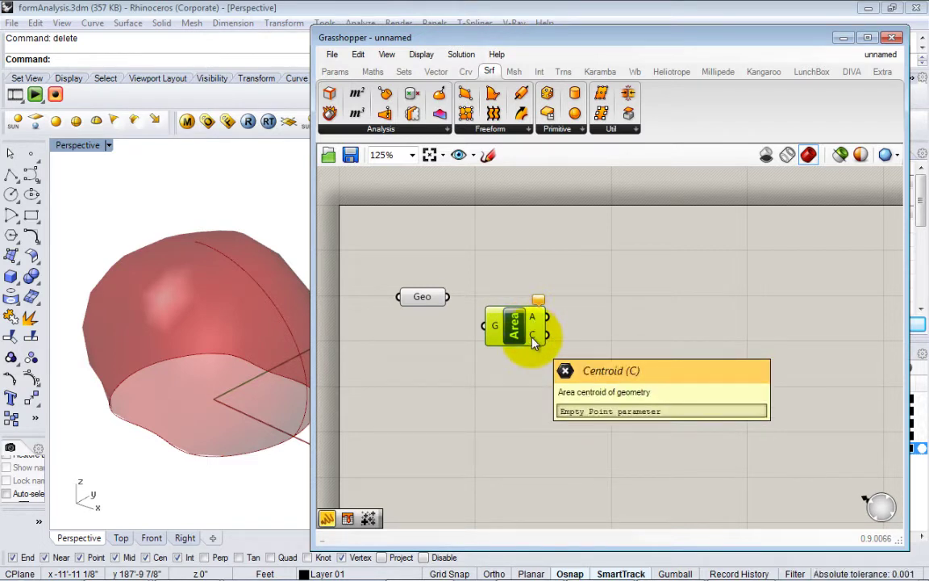
drag(508, 338, 510, 318)
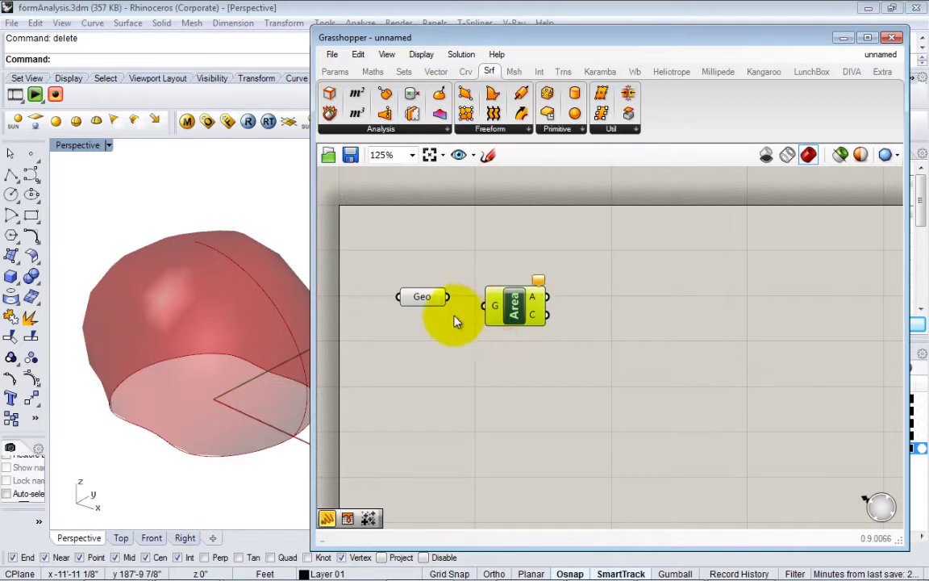
click(453, 315)
right_drag(231, 348, 240, 338)
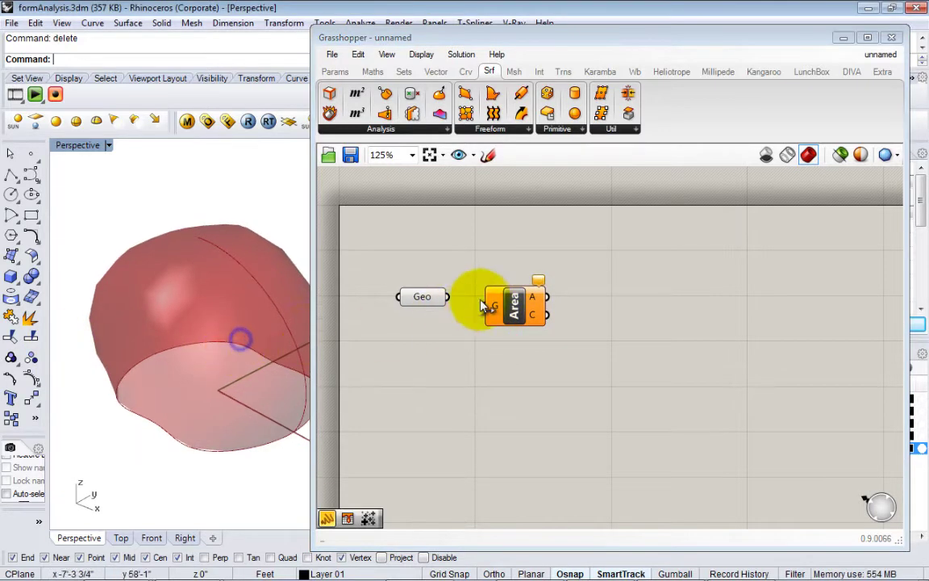
right_click(495, 306)
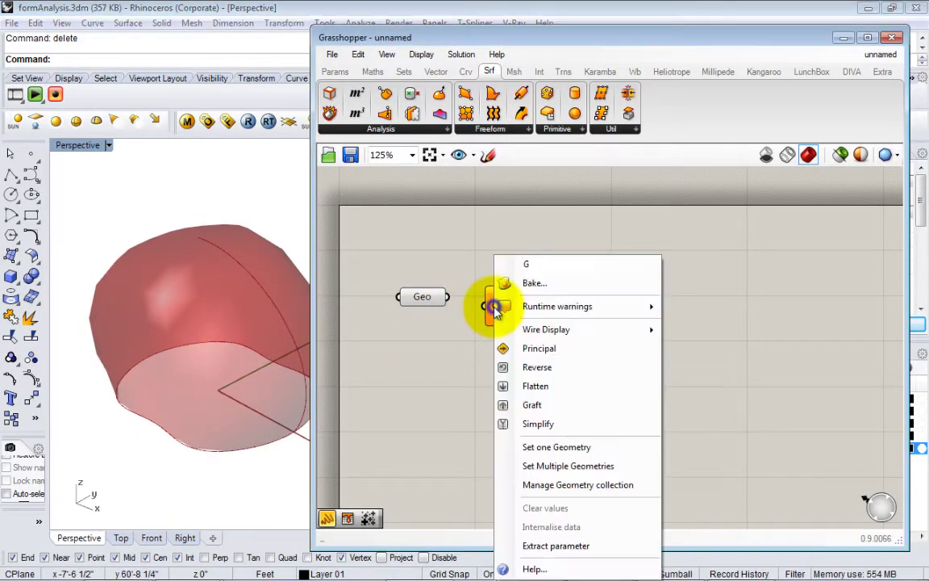
click(460, 377)
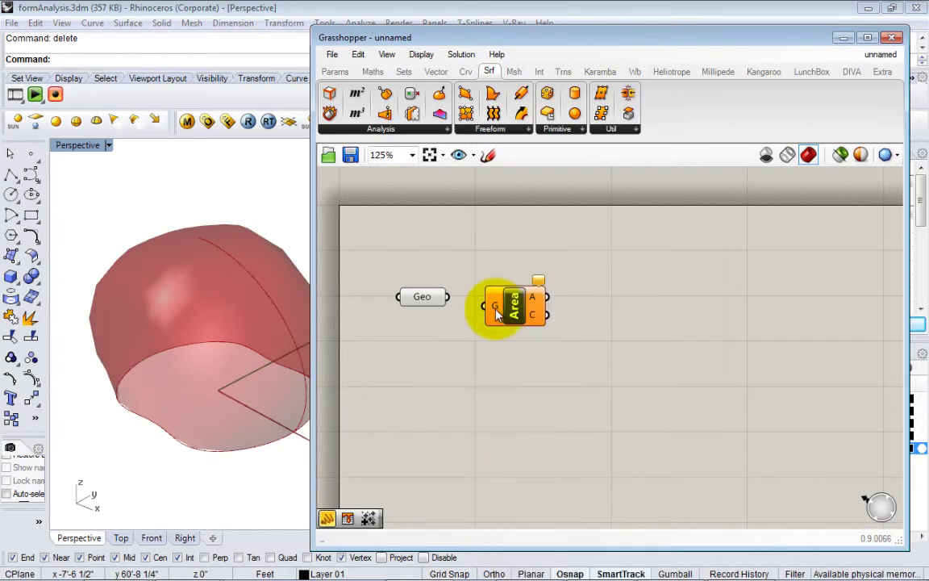
right_click(496, 307)
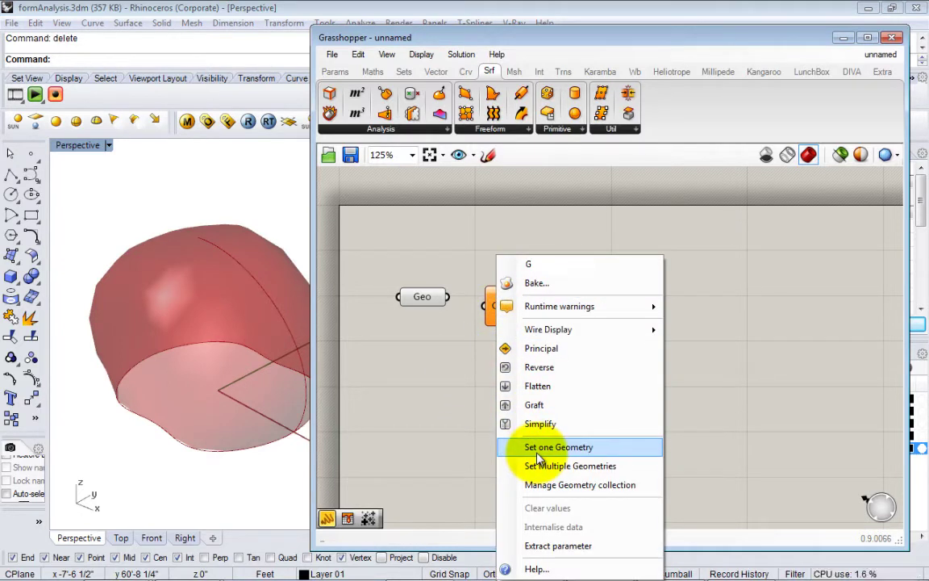
click(460, 404)
- Spread the Geo parameter and Area component apart and connect the Geo output to the Area component's G input
mouse_move(421, 297)
mouse_down()
mouse_move(426, 289)
mouse_move(414, 283)
mouse_up()
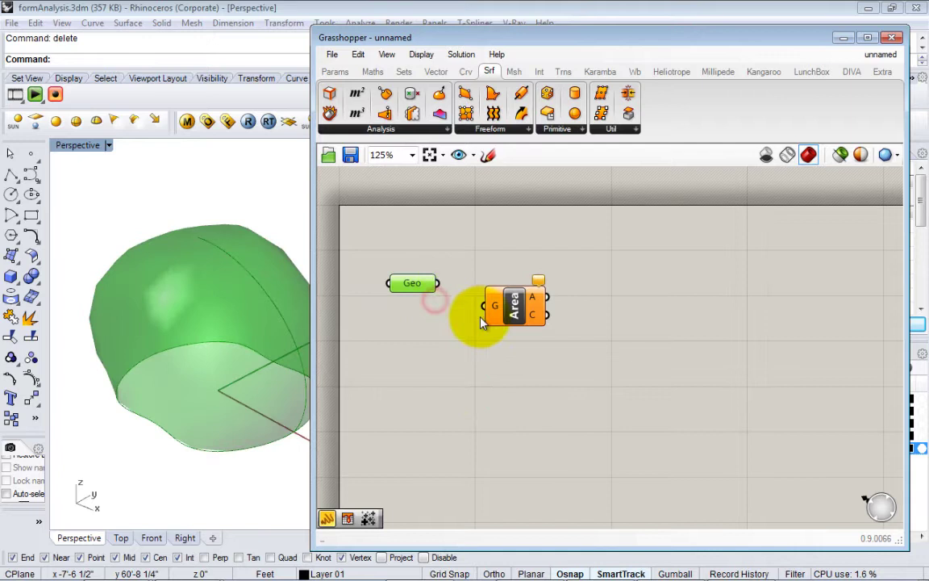
drag(503, 307, 516, 323)
click(519, 320)
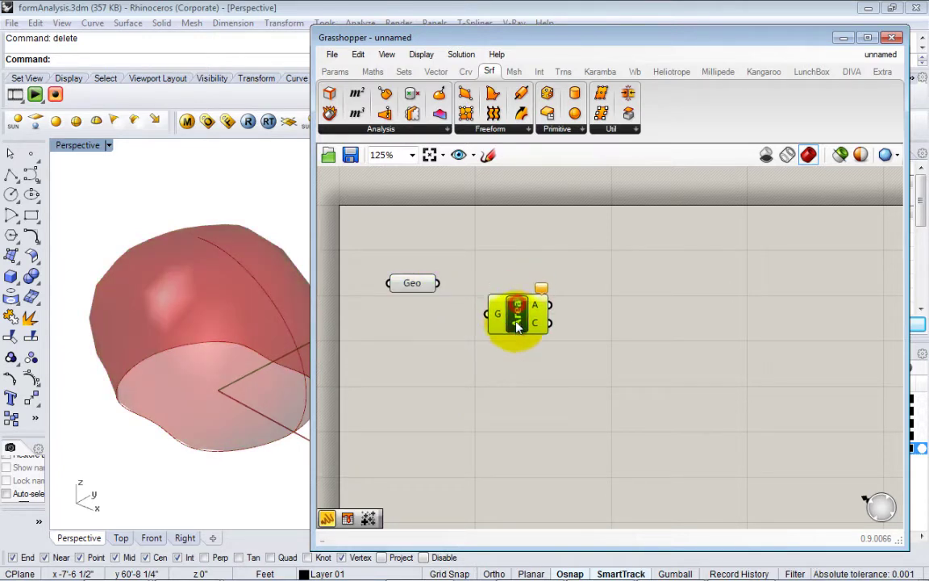
click(456, 271)
click(411, 283)
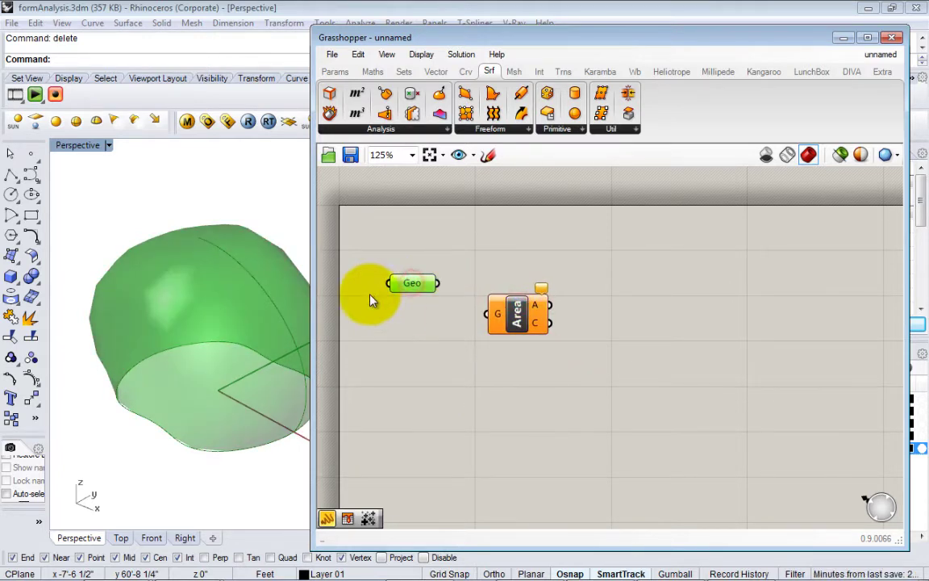
drag(438, 284, 473, 256)
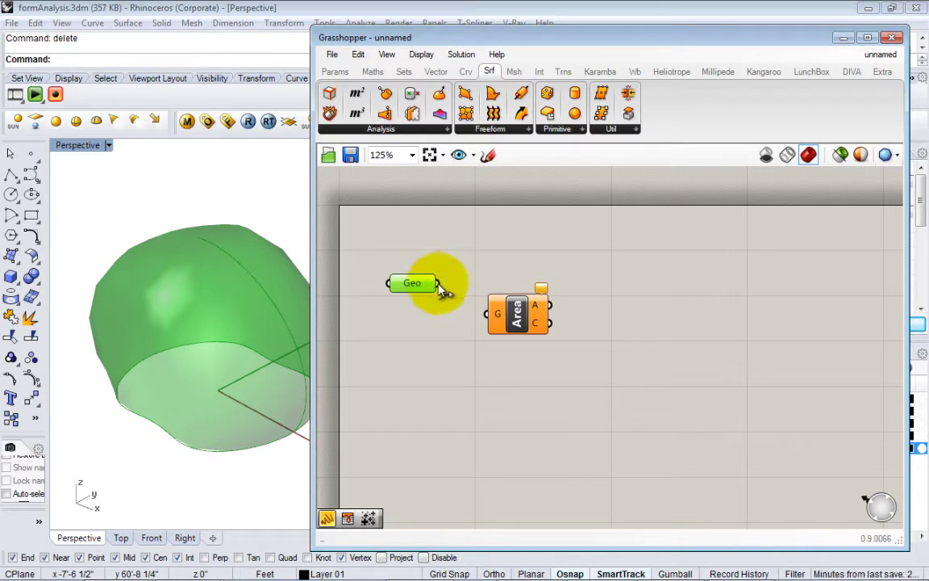
drag(439, 284, 494, 309)
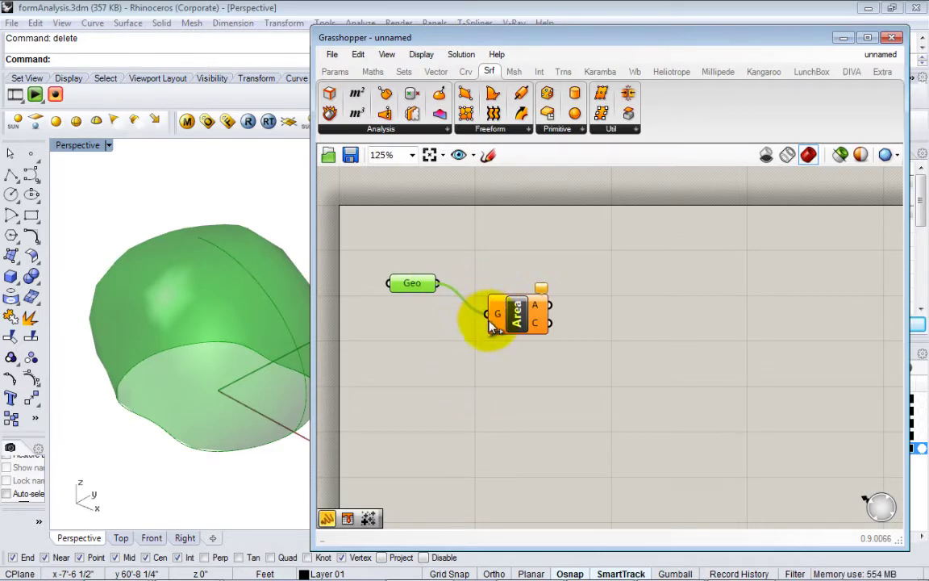
drag(489, 319, 489, 320)
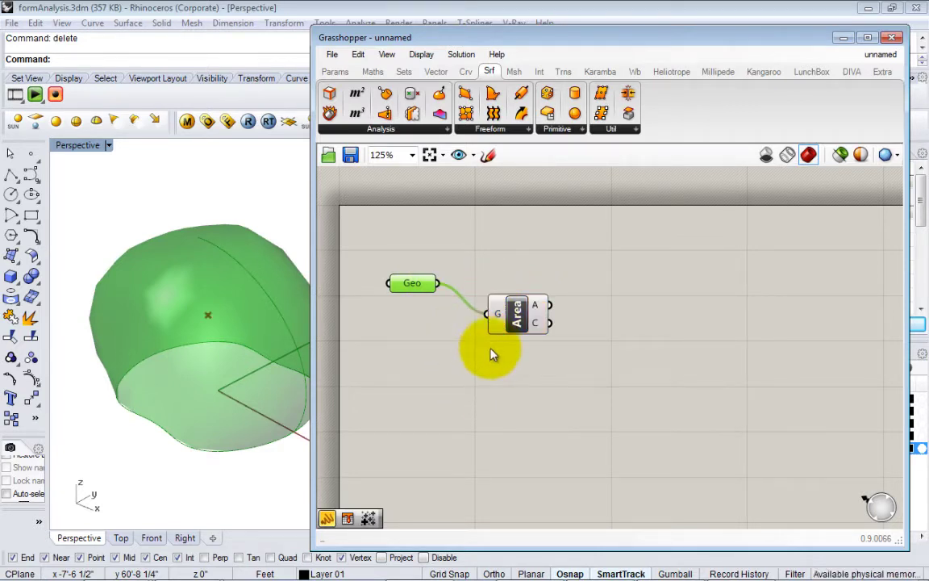
- Select the Area component and examine its centroid point inside the dome shape in the viewport
right_drag(500, 373, 528, 378)
click(543, 328)
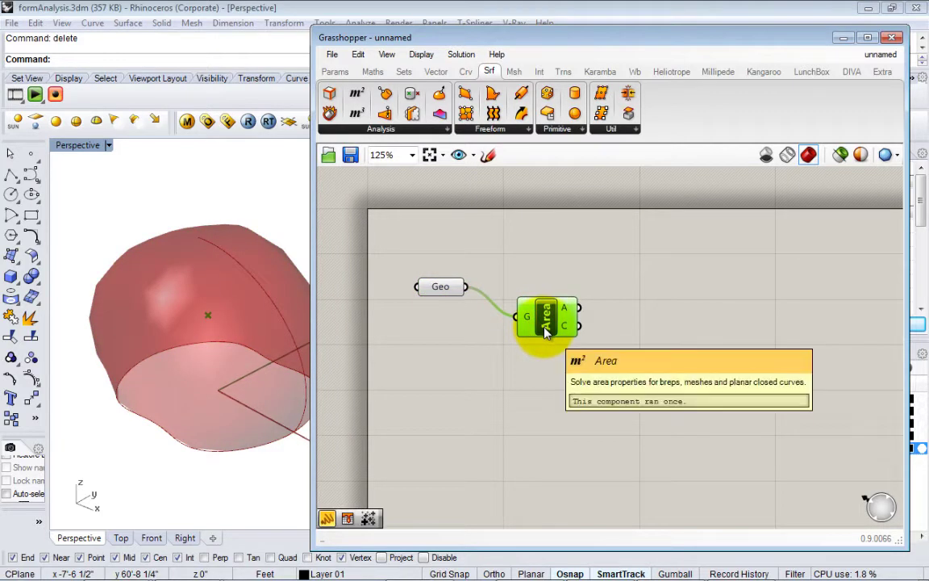
click(522, 267)
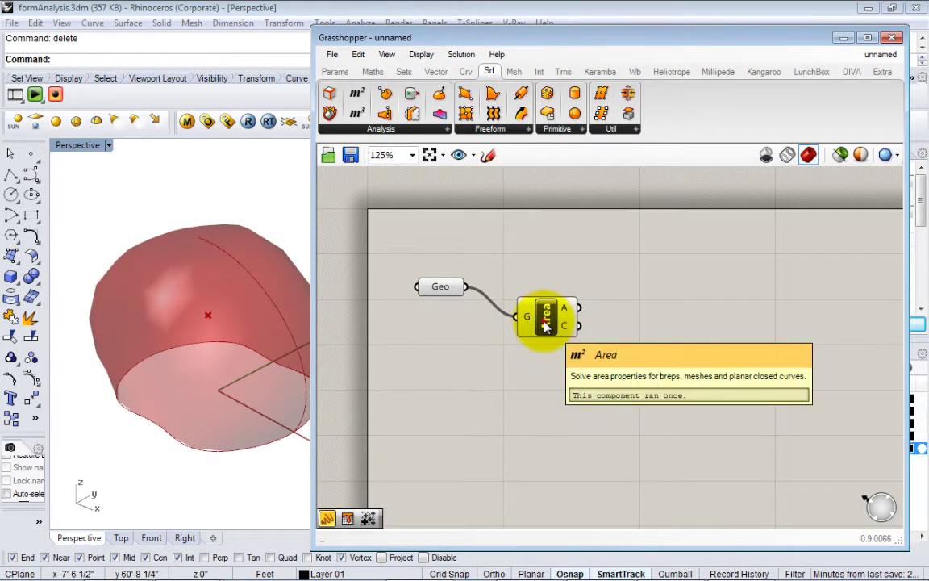
click(546, 321)
right_drag(130, 367, 181, 327)
scroll(200, 320, down, 5)
- Check the Area component's area output and move the component level with the Geo parameter
drag(552, 322, 547, 332)
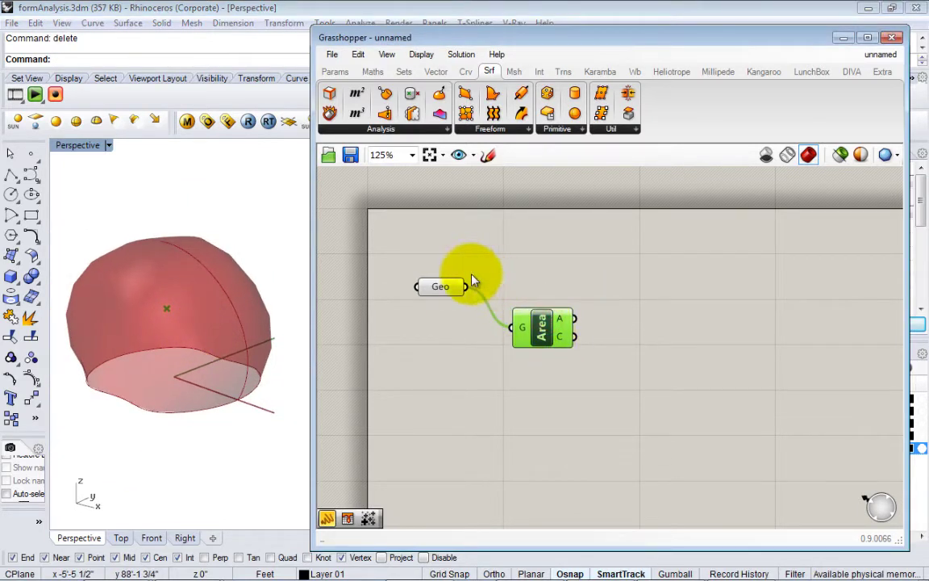
click(438, 284)
click(516, 295)
click(539, 318)
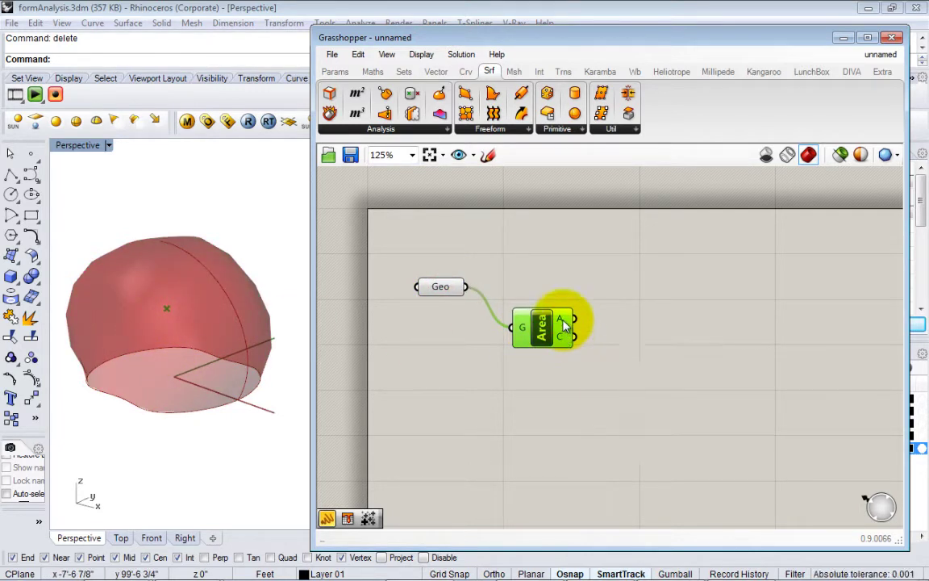
mouse_move(565, 323)
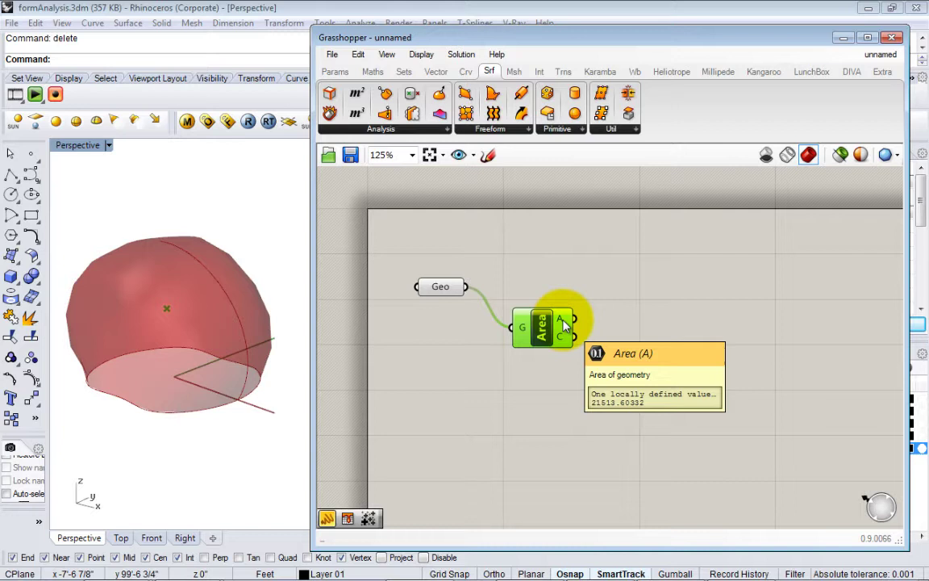
drag(545, 322, 530, 282)
right_drag(142, 324, 258, 403)
double_click(529, 360)
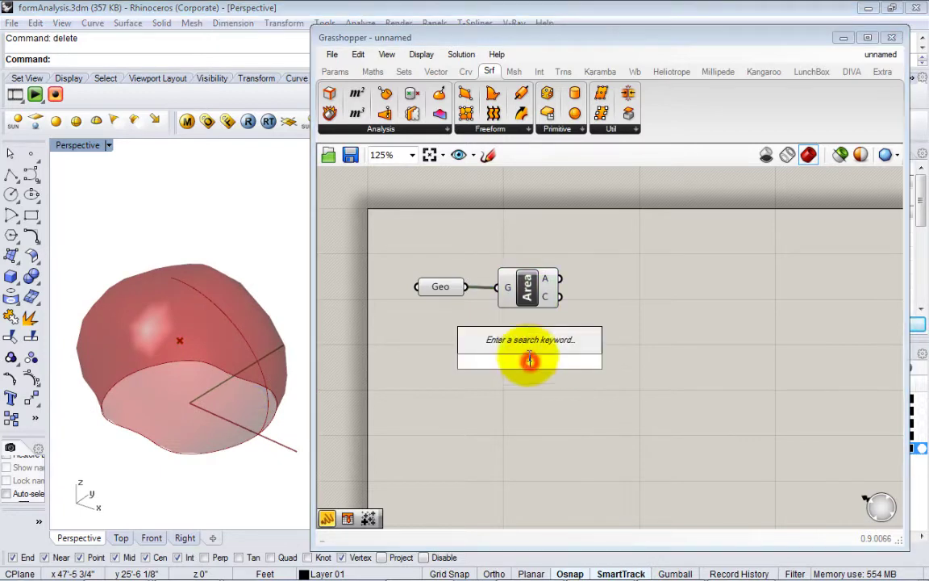
click(495, 242)
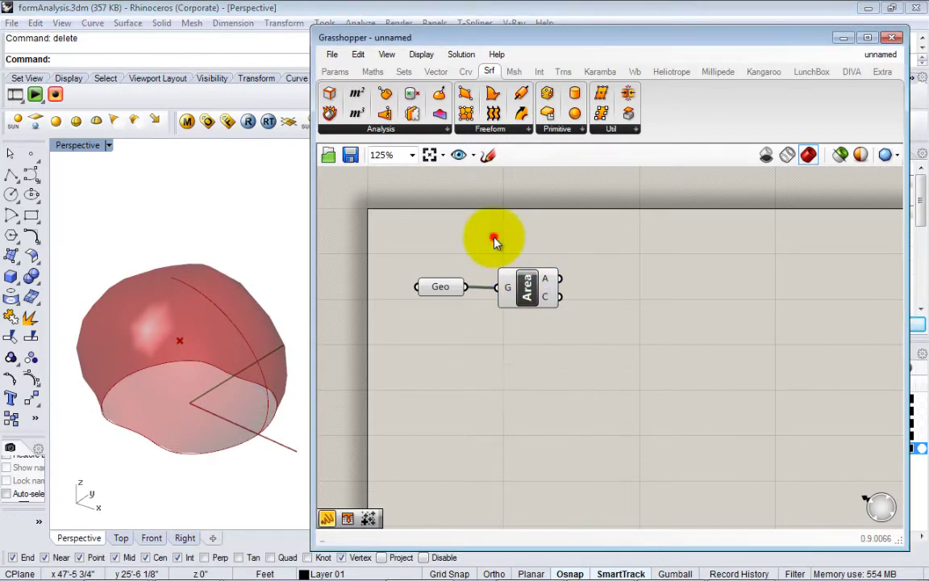
click(371, 131)
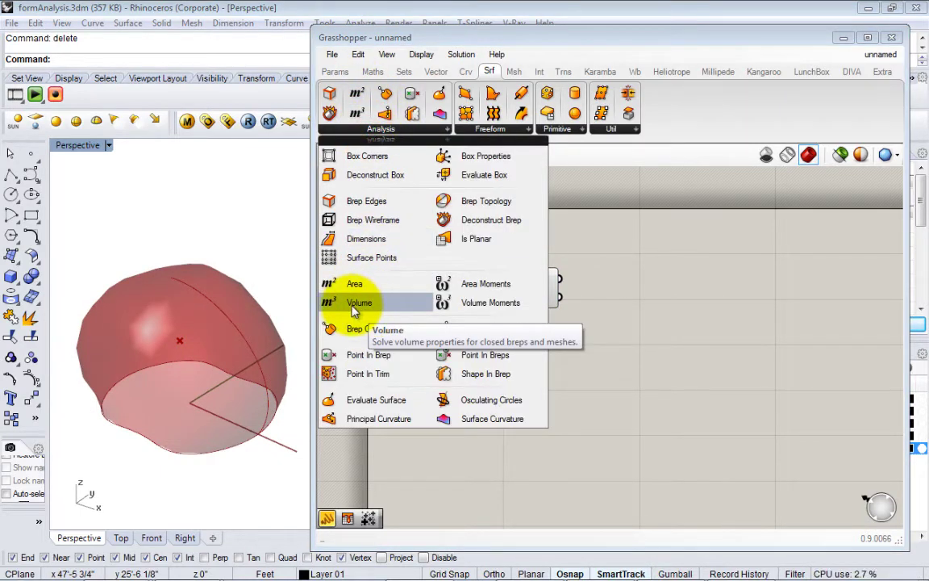
click(650, 345)
right_drag(560, 331, 594, 345)
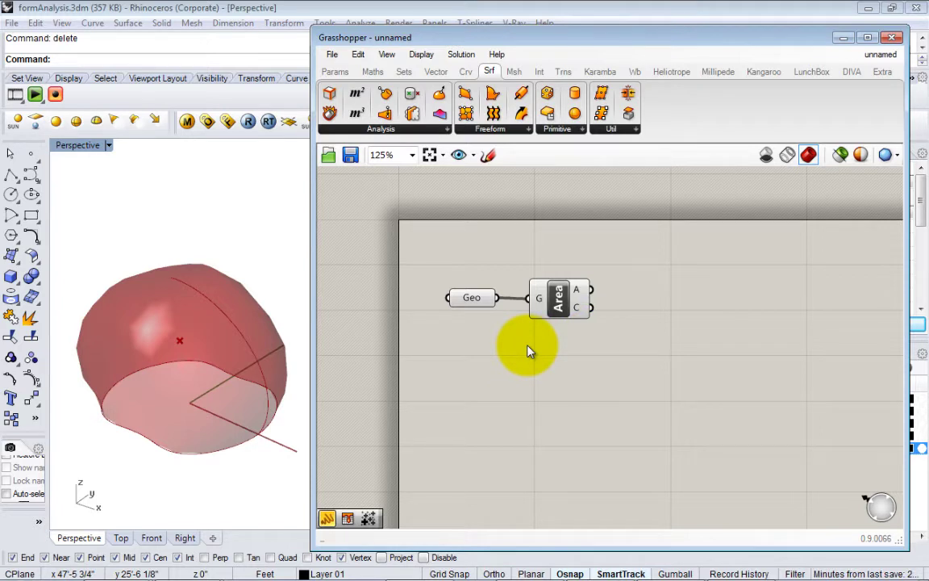
- Open the component search on the canvas below the Geo parameter and look up "volume"
click(529, 383)
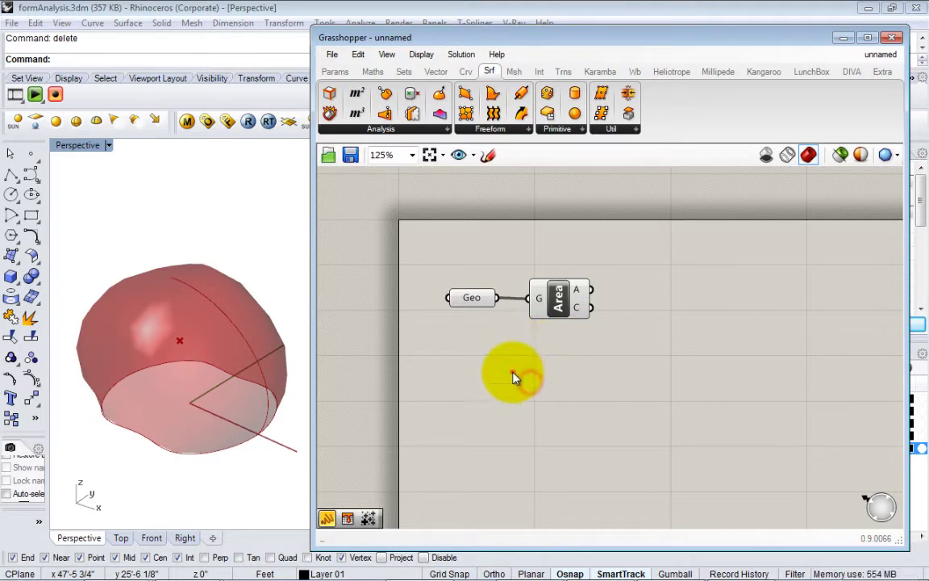
click(514, 377)
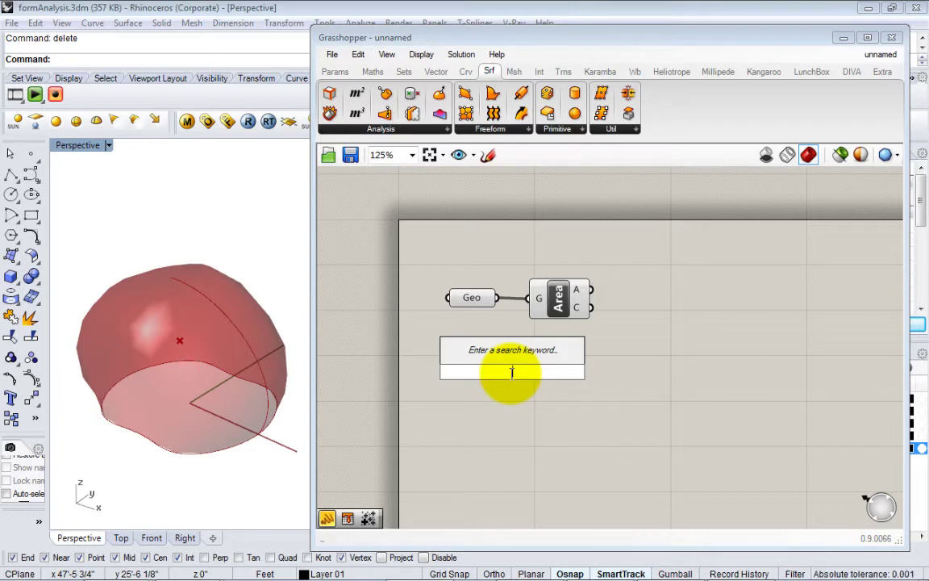
text(volume)
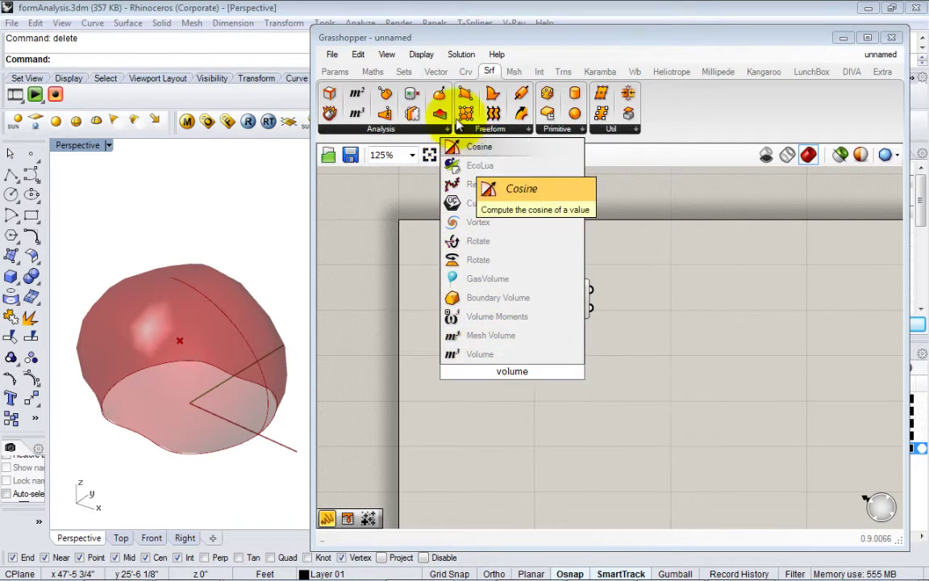
- Search the components for "neare" and examine the suggested matches
drag(541, 371, 477, 370)
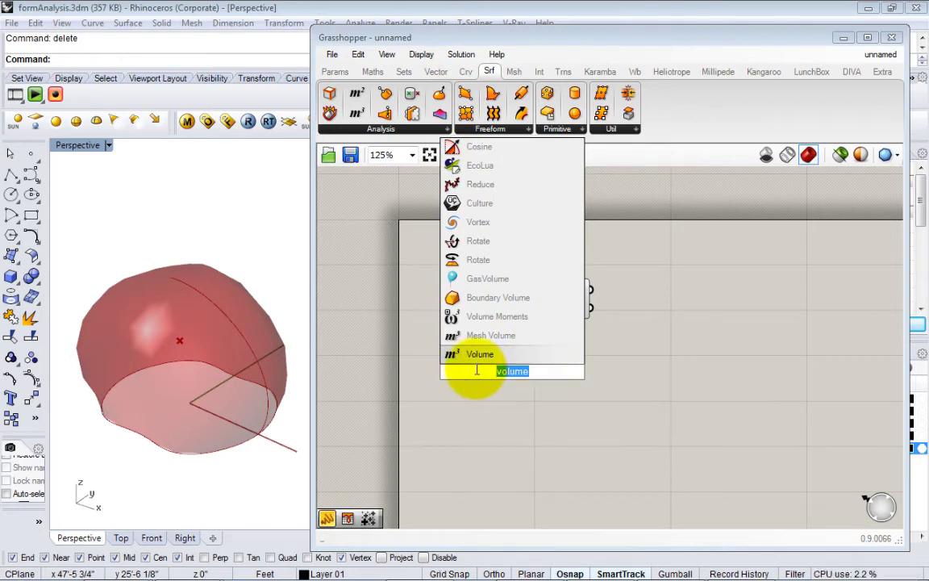
text(nea)
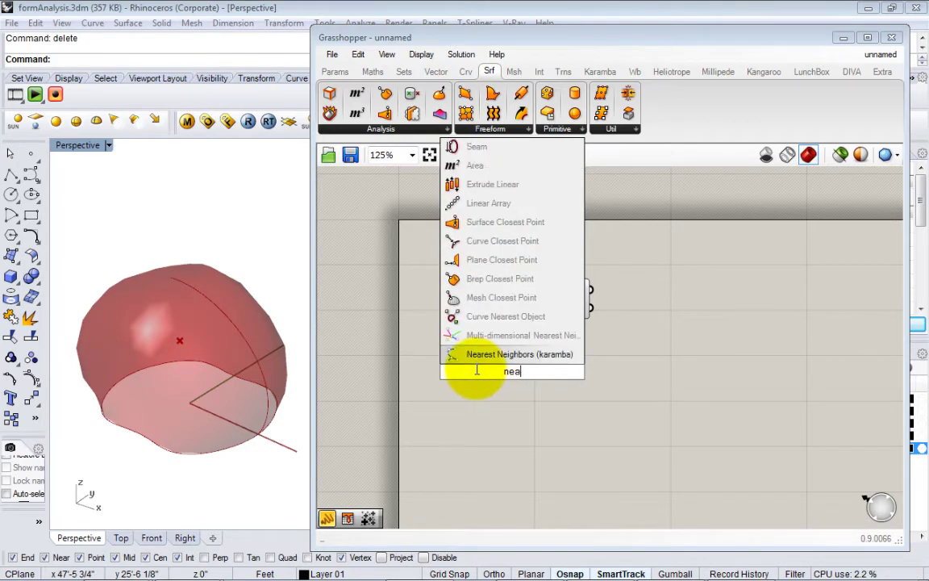
text(re)
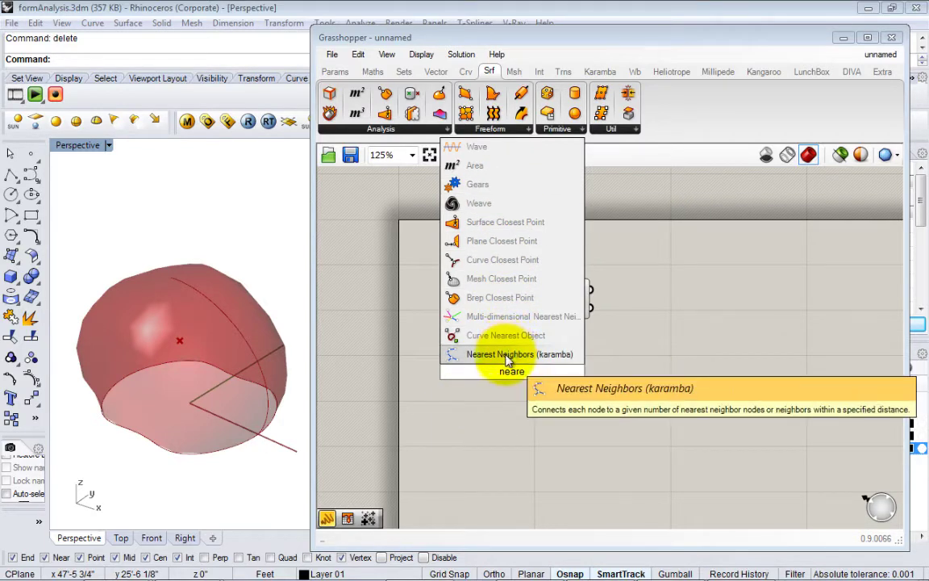
click(542, 374)
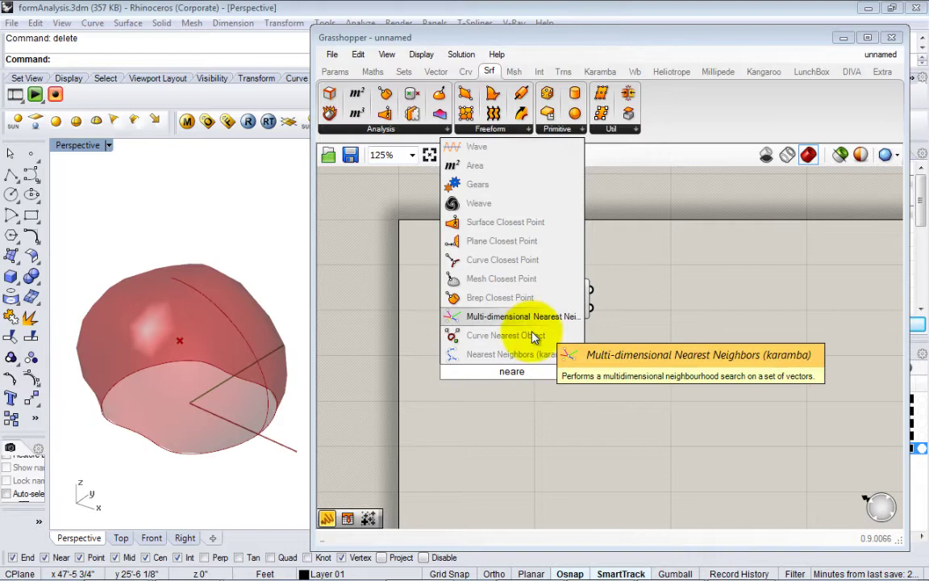
drag(534, 369, 394, 369)
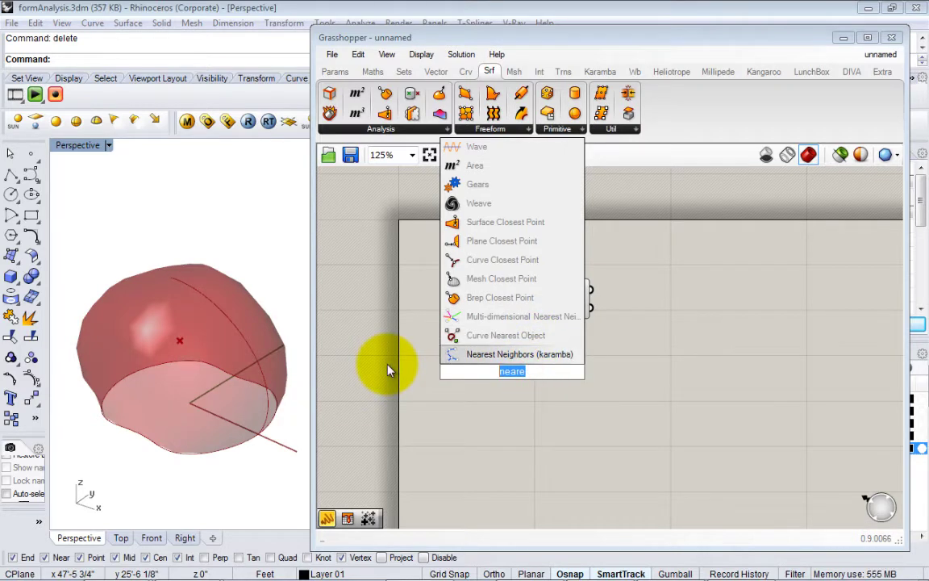
- Place the Volume component below Area, connect the Geo output to its G input, and position Geo between the two branches
text(volume)
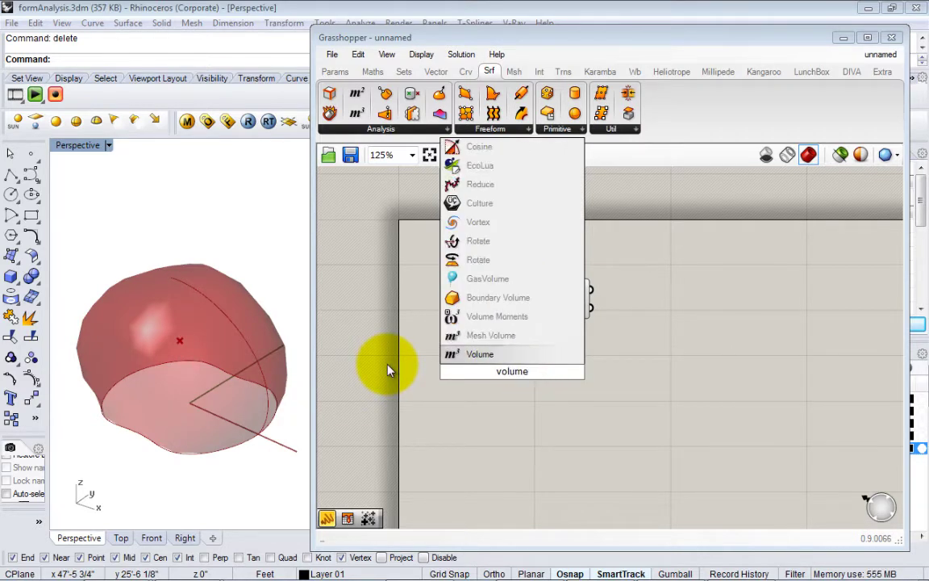
key(Return)
drag(489, 365, 579, 355)
drag(498, 295, 459, 323)
click(484, 366)
right_drag(524, 390, 496, 296)
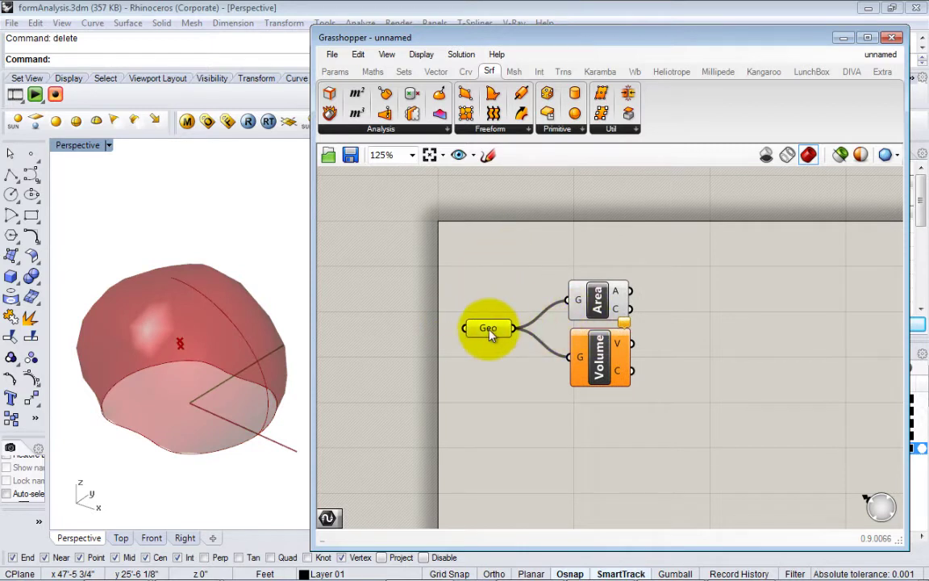
drag(484, 329, 473, 333)
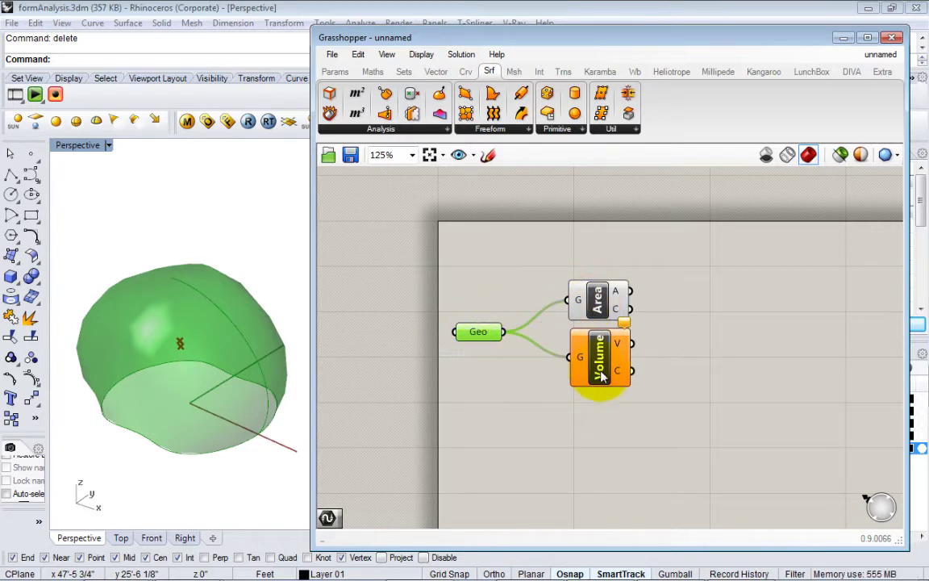
- Read the Volume component's warning and inspect the base of the dome shape in the viewport
click(649, 374)
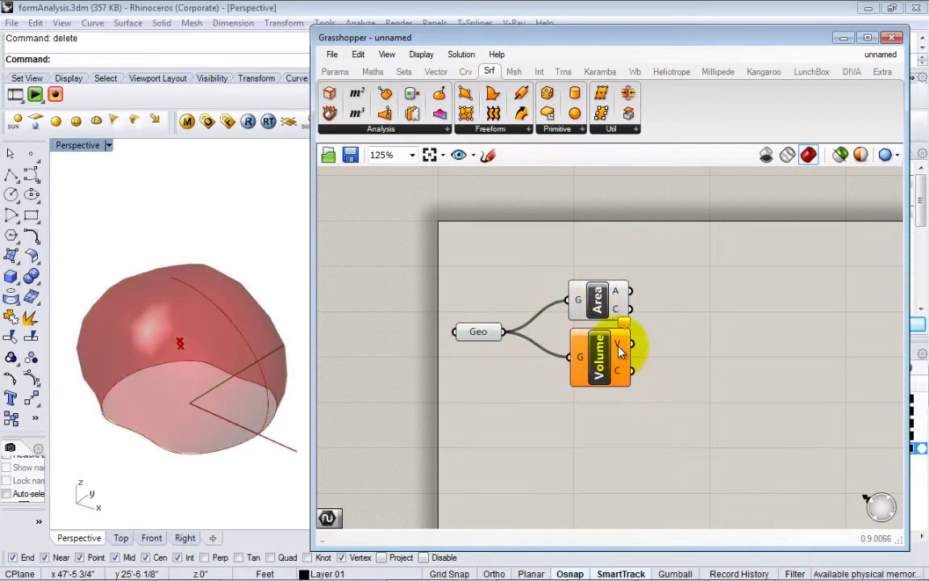
mouse_move(619, 351)
mouse_move(626, 329)
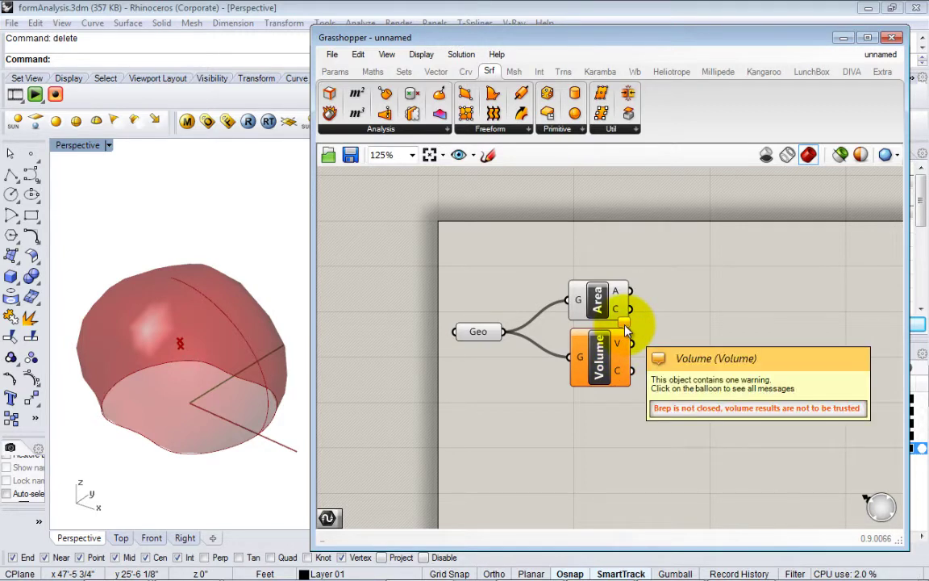
right_drag(257, 364, 236, 417)
scroll(235, 444, down, 2)
right_drag(582, 412, 602, 408)
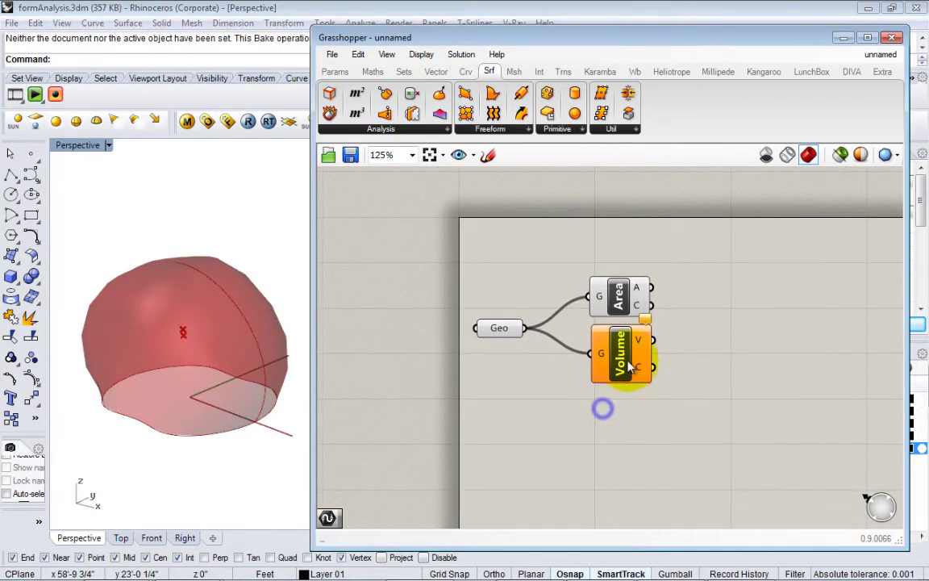
- Move the Volume component farther away from the Geo parameter to make room for another component
drag(620, 363, 670, 366)
right_drag(625, 379, 601, 379)
click(541, 400)
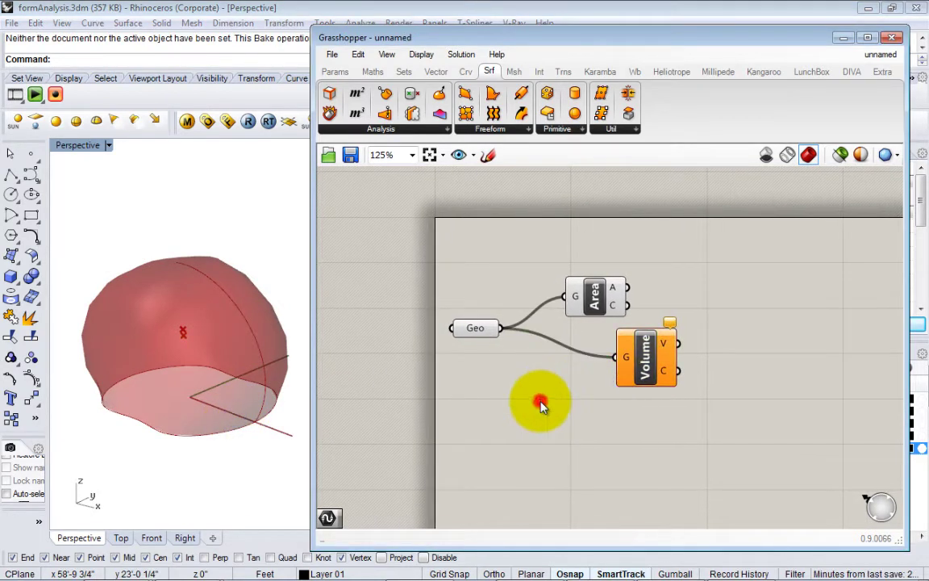
right_drag(541, 366, 516, 373)
- Add a Cap Holes component and place it below the wire between Geo and Volume
double_click(505, 410)
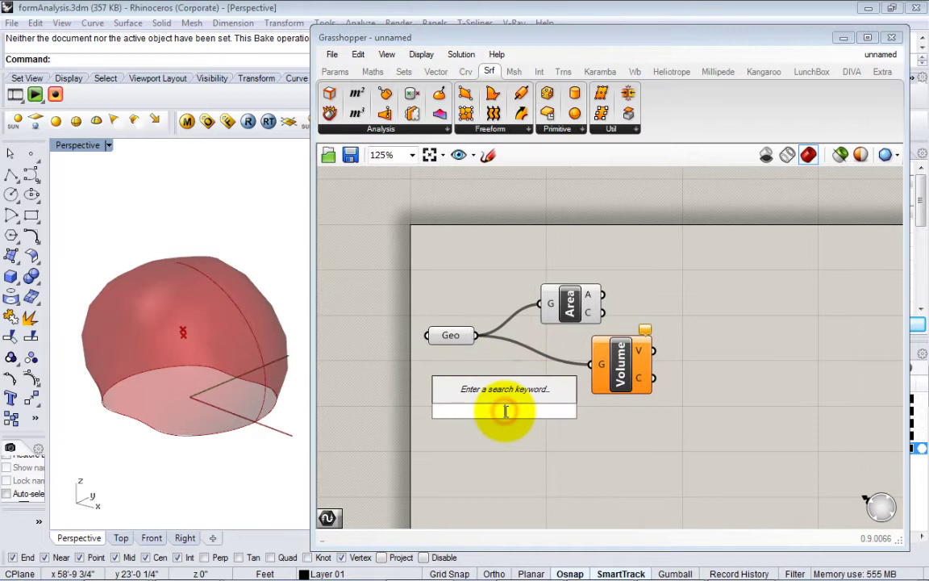
text(cap)
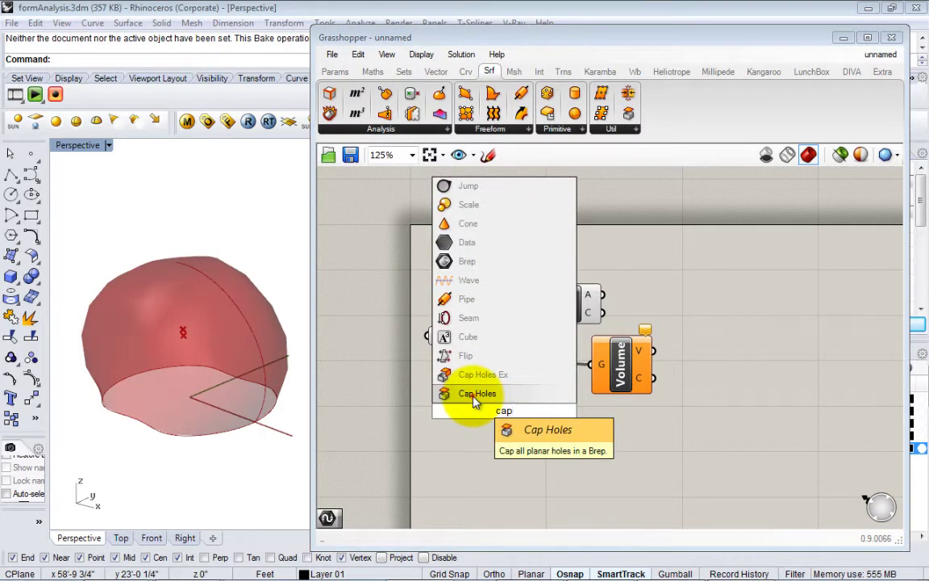
click(469, 392)
drag(476, 394, 519, 389)
click(570, 465)
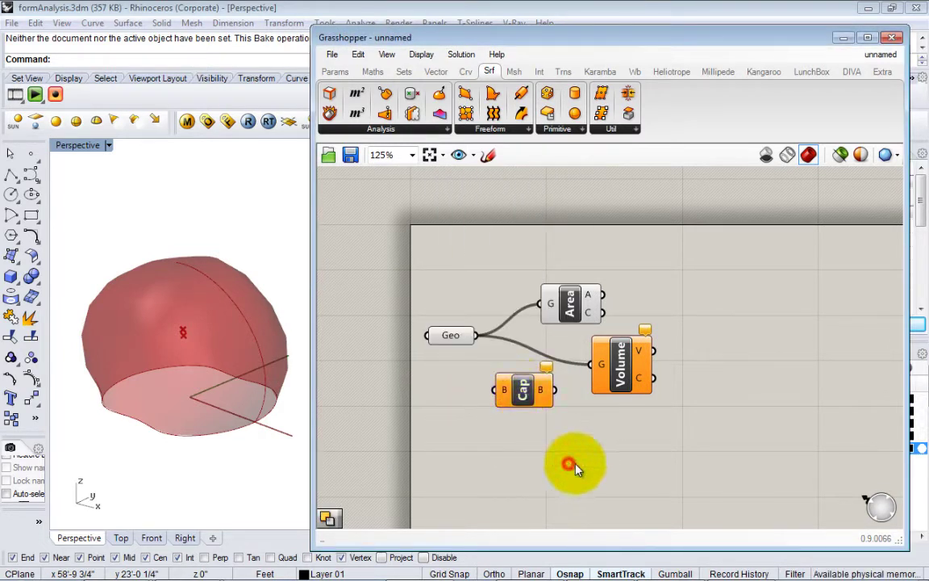
right_drag(543, 442, 540, 444)
drag(517, 383, 515, 400)
- Connect Geo to Cap's B input and Cap's B output to Volume's G input, replacing the direct Geo wire and spacing out the components
drag(475, 338, 489, 409)
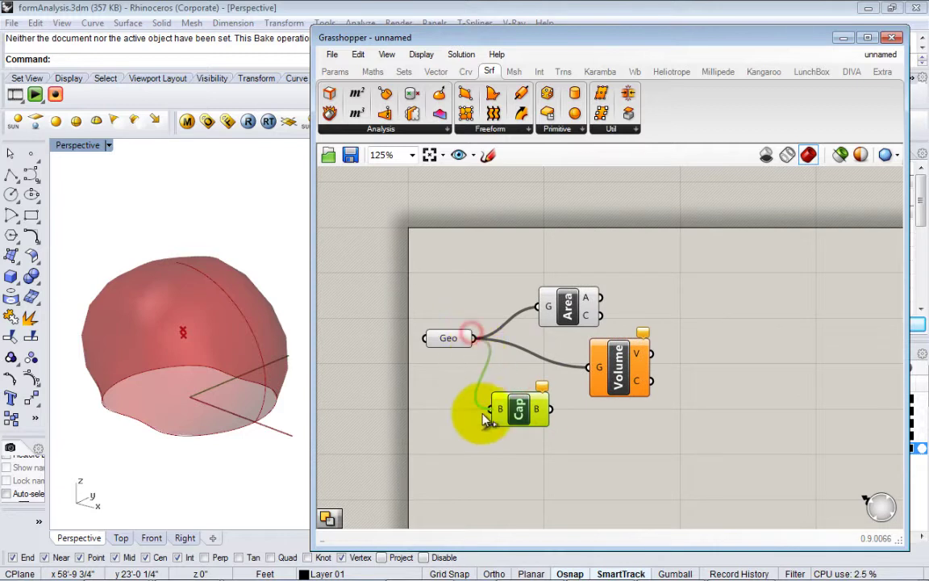
right_click(456, 458)
click(518, 408)
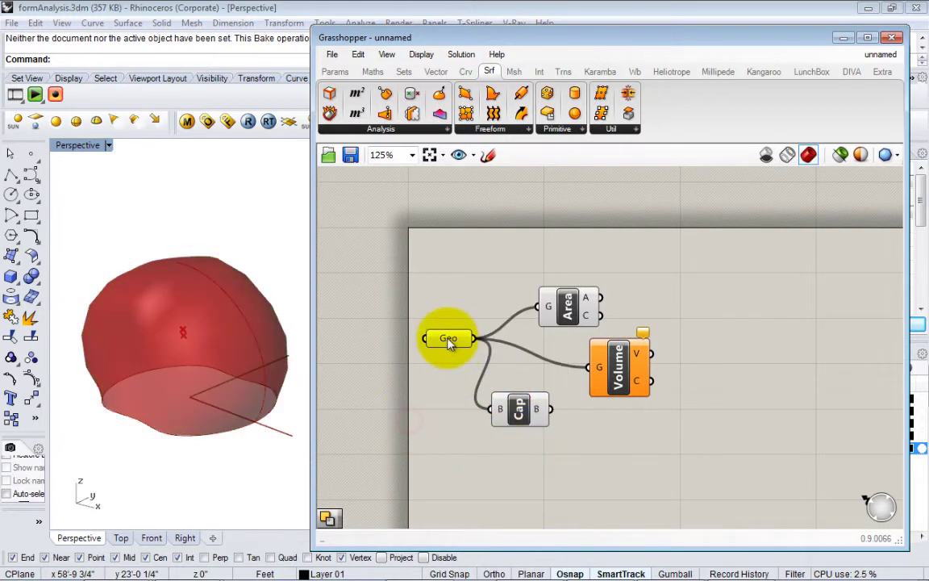
drag(446, 338, 416, 337)
drag(514, 406, 525, 389)
right_drag(170, 434, 191, 430)
drag(562, 392, 628, 410)
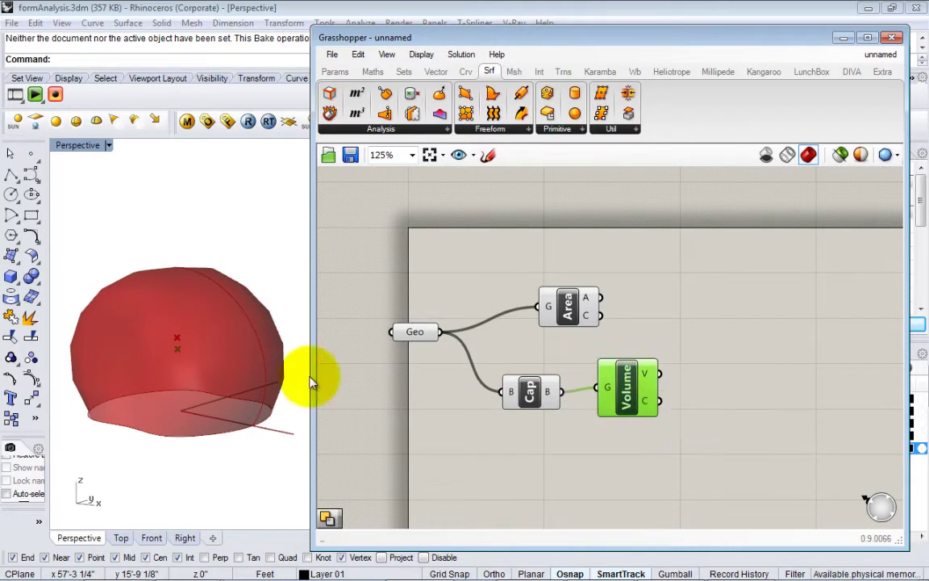
- Adjust the spacing of the Cap, Geo and Volume components while comparing their previews on the dome shape
right_drag(83, 389, 191, 391)
mouse_move(528, 393)
mouse_down()
mouse_move(514, 392)
mouse_move(530, 383)
mouse_up()
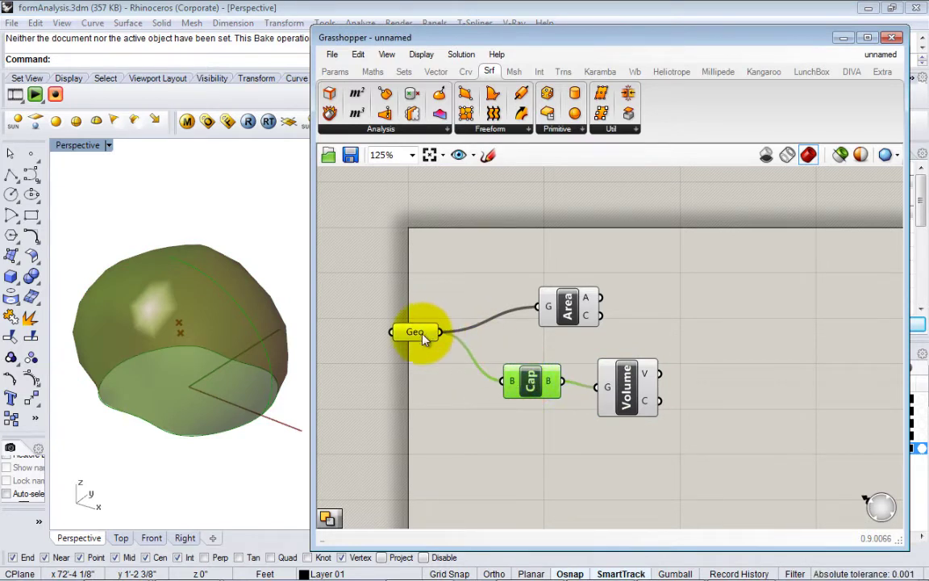
mouse_move(424, 338)
mouse_down()
mouse_move(442, 345)
mouse_move(431, 352)
mouse_up()
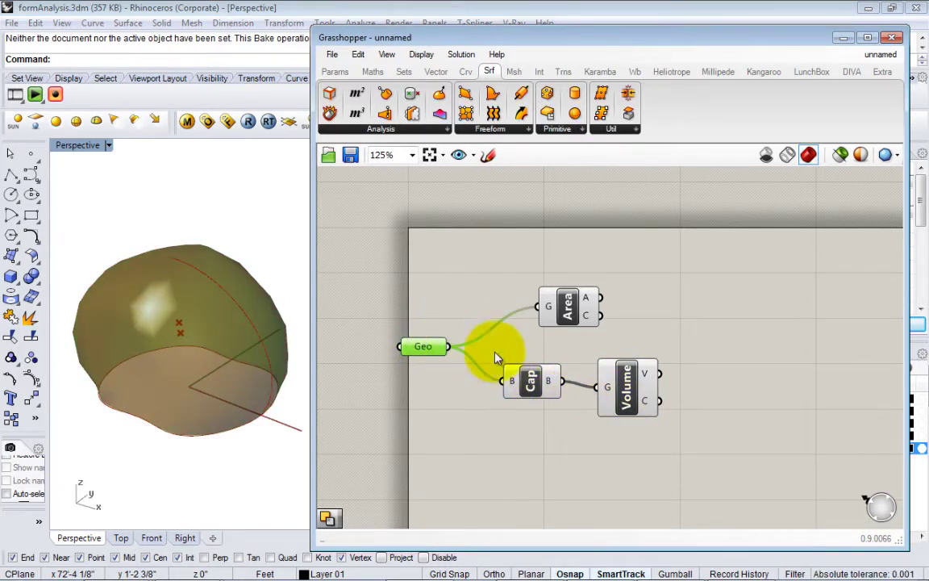
drag(628, 405, 633, 400)
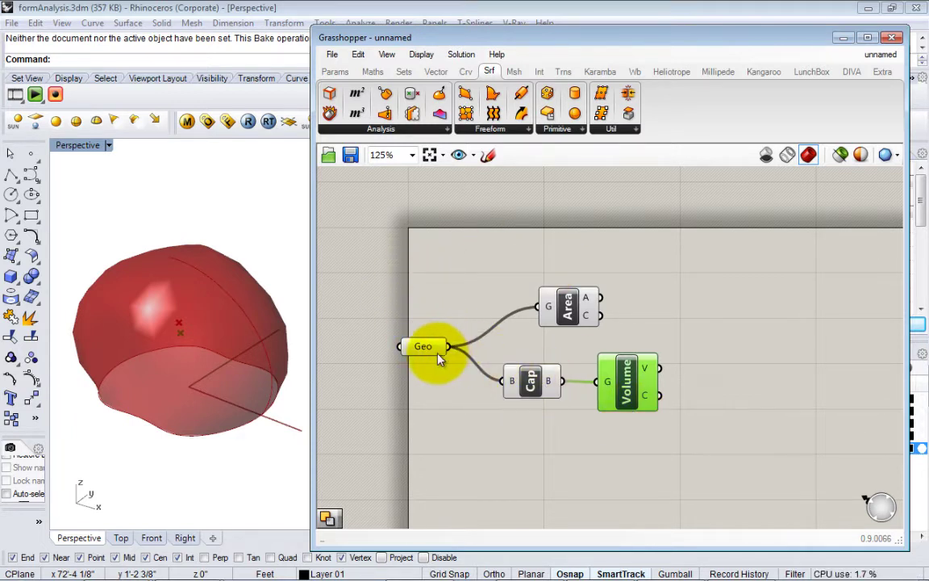
mouse_move(425, 348)
mouse_down()
mouse_move(420, 339)
mouse_move(438, 341)
mouse_up()
drag(525, 379, 541, 396)
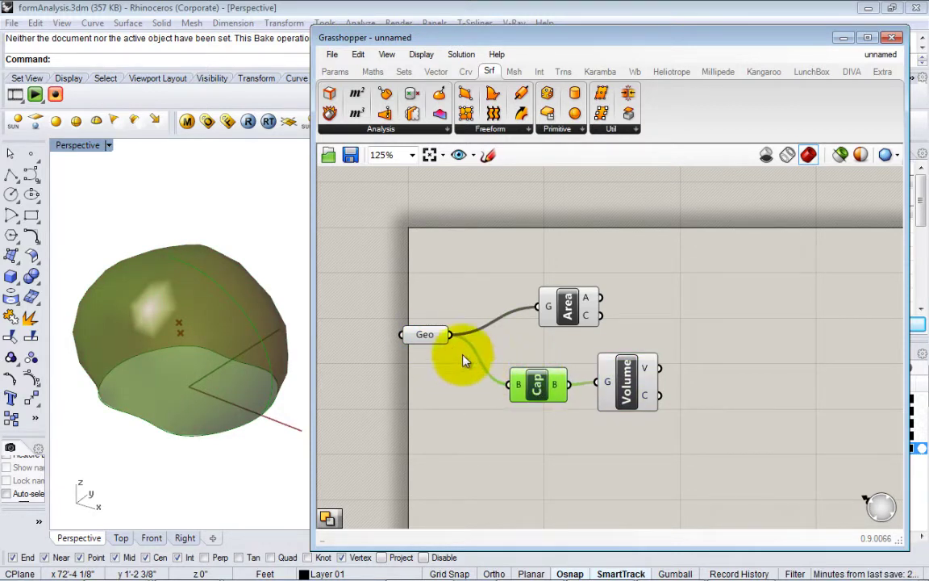
- Select Area, Volume, Cap and Geo individually to compare their highlighted output in the viewport
click(568, 309)
click(628, 380)
click(538, 385)
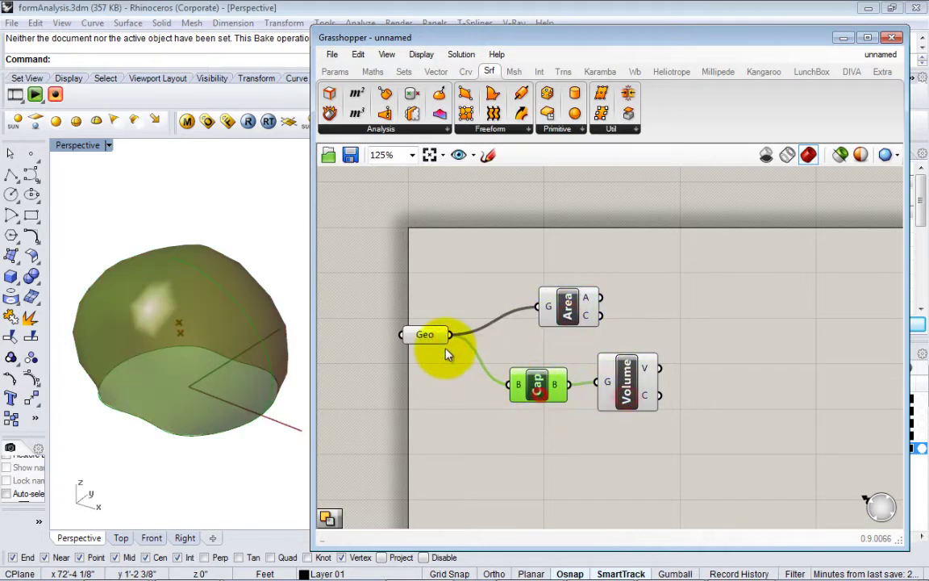
click(425, 339)
drag(428, 348, 421, 345)
click(538, 384)
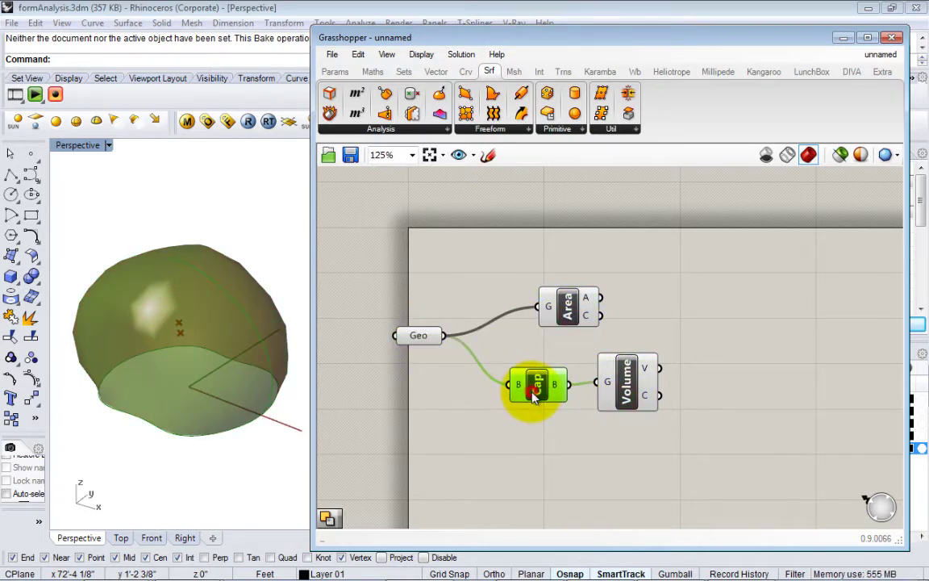
click(488, 371)
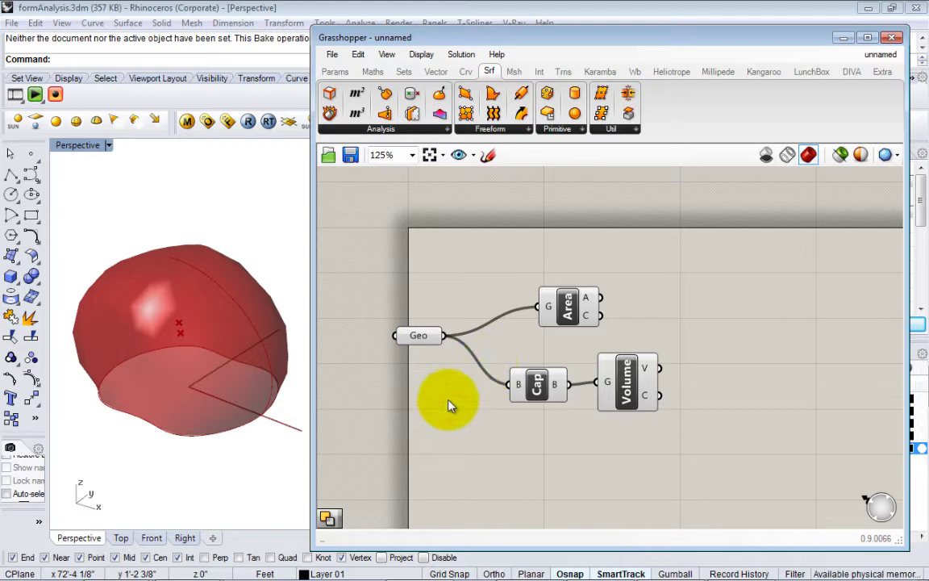
- Examine the overlapping previews of Geo, Cap, Volume and Area from a lower side view of the form
scroll(443, 376, up, 1)
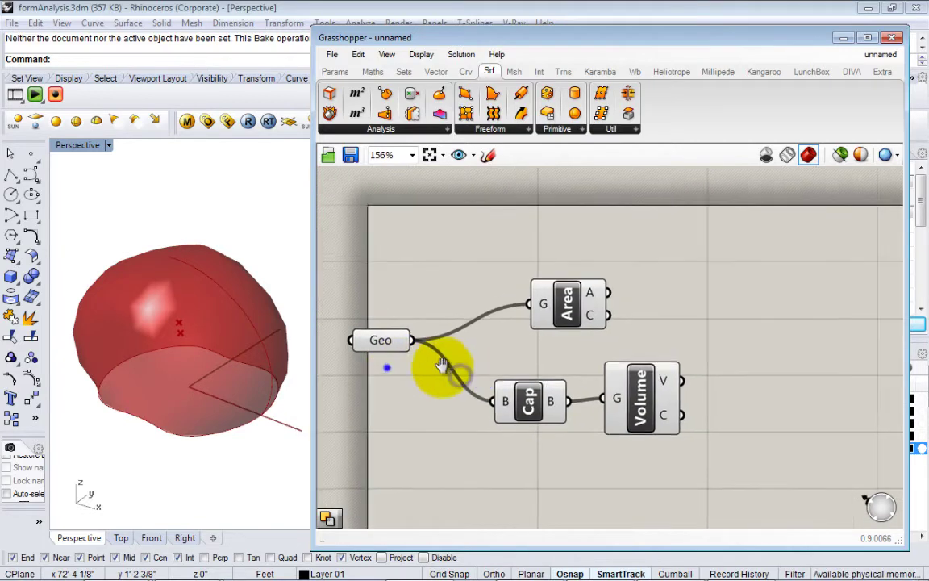
mouse_move(159, 438)
right_down()
mouse_move(151, 297)
mouse_move(171, 436)
right_up()
right_drag(198, 379, 266, 373)
click(431, 333)
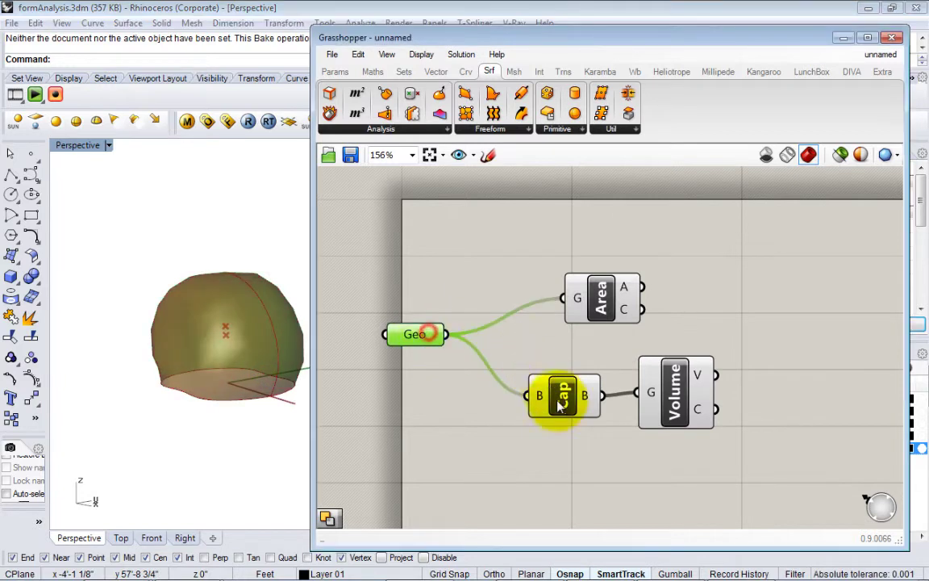
click(558, 401)
click(675, 393)
click(601, 297)
click(514, 292)
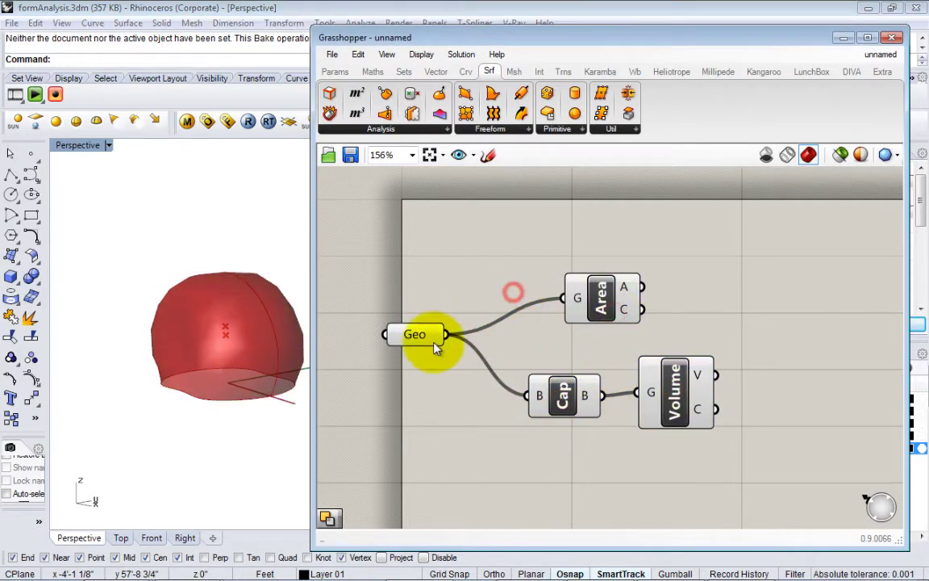
- Turn off the preview of the Geo parameter
right_click(419, 342)
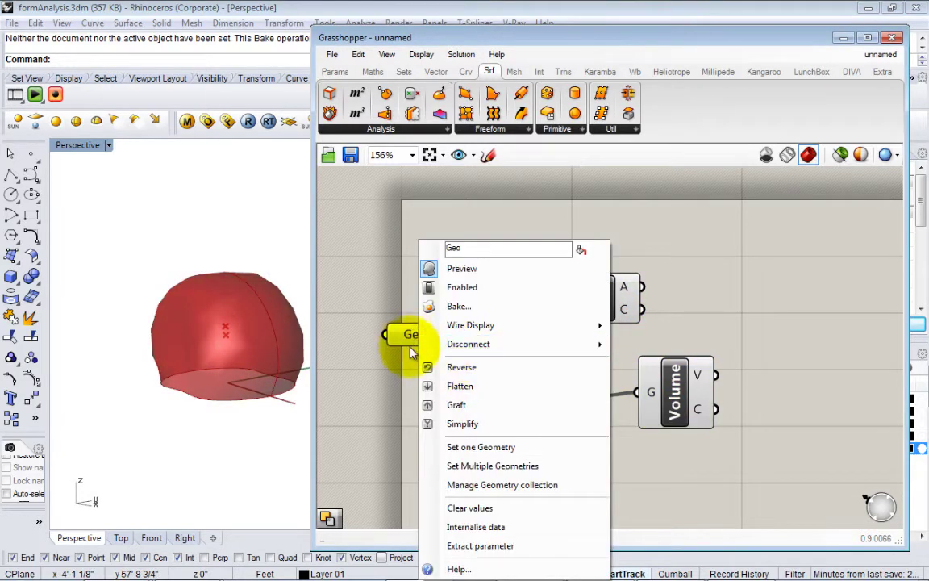
click(429, 270)
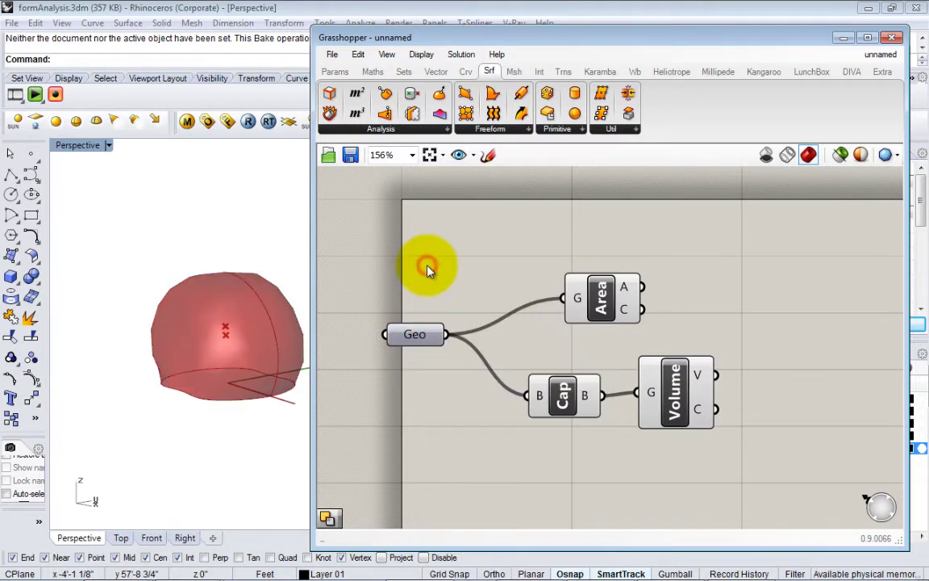
- Hide the Cap component's preview, check the viewport, and show the preview again
right_click(567, 401)
click(611, 418)
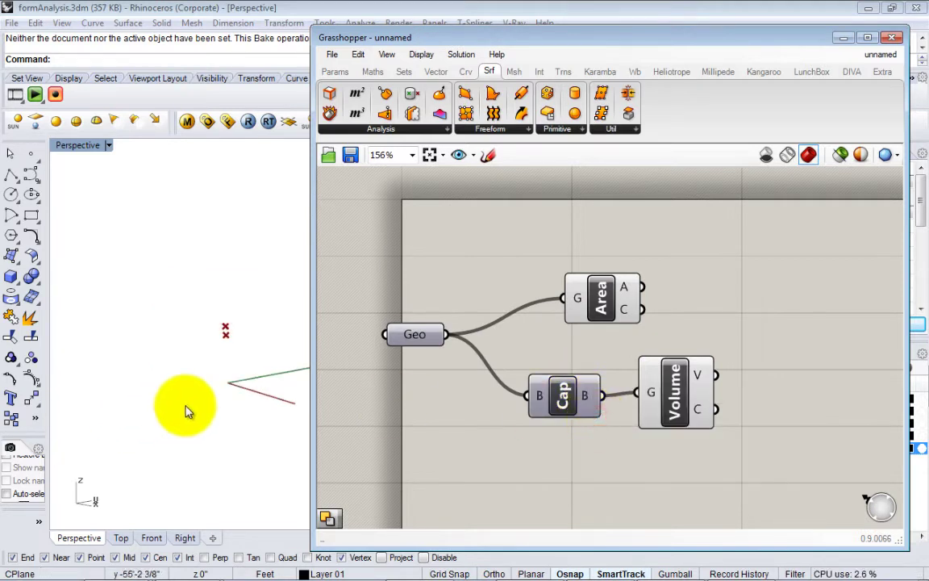
right_click(561, 395)
click(565, 421)
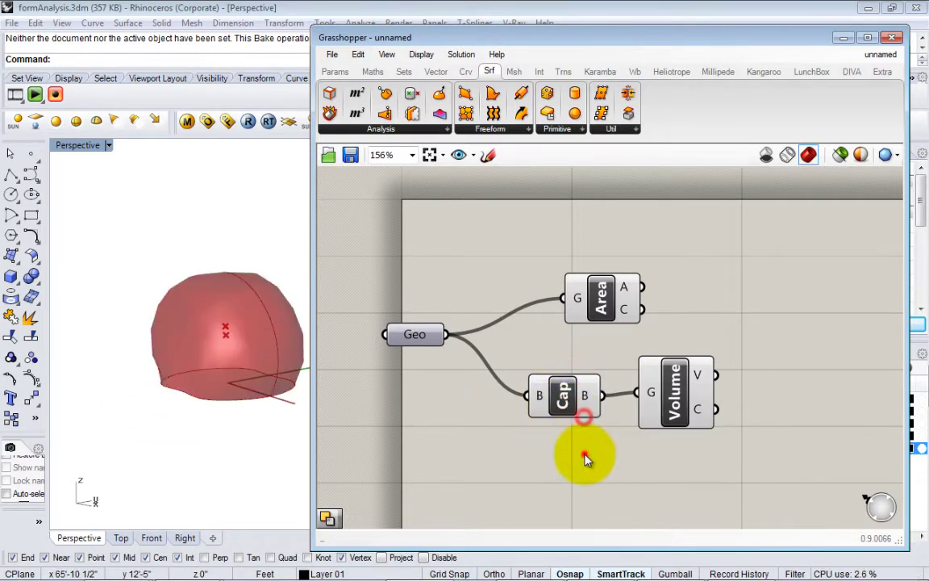
- Select all components on the Grasshopper canvas and turn their previews off together
scroll(565, 435, down, 3)
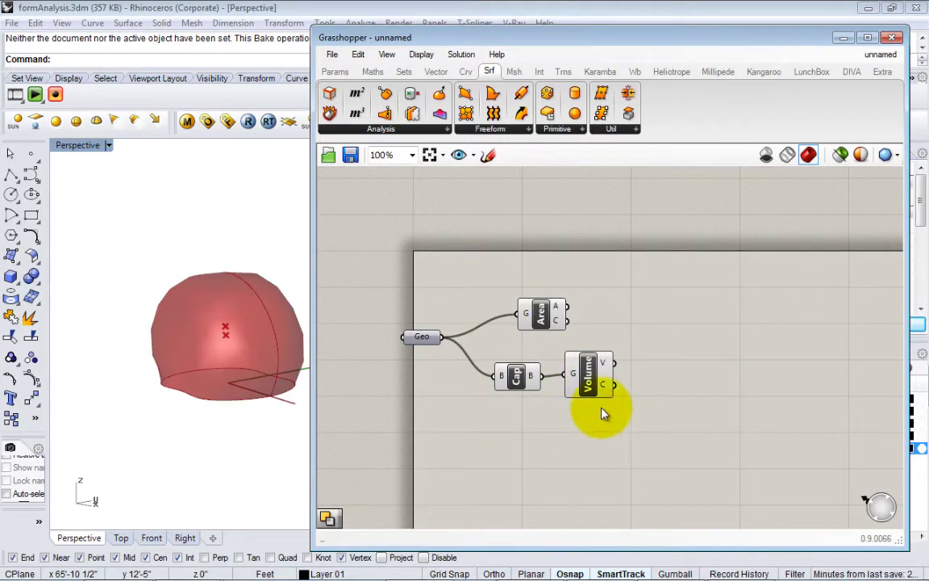
key(ctrl+a)
mouse_move(610, 338)
right_down()
mouse_move(596, 349)
mouse_move(605, 349)
right_up()
right_drag(581, 343, 624, 331)
scroll(622, 328, up, 1)
click(669, 304)
key(ctrl+a)
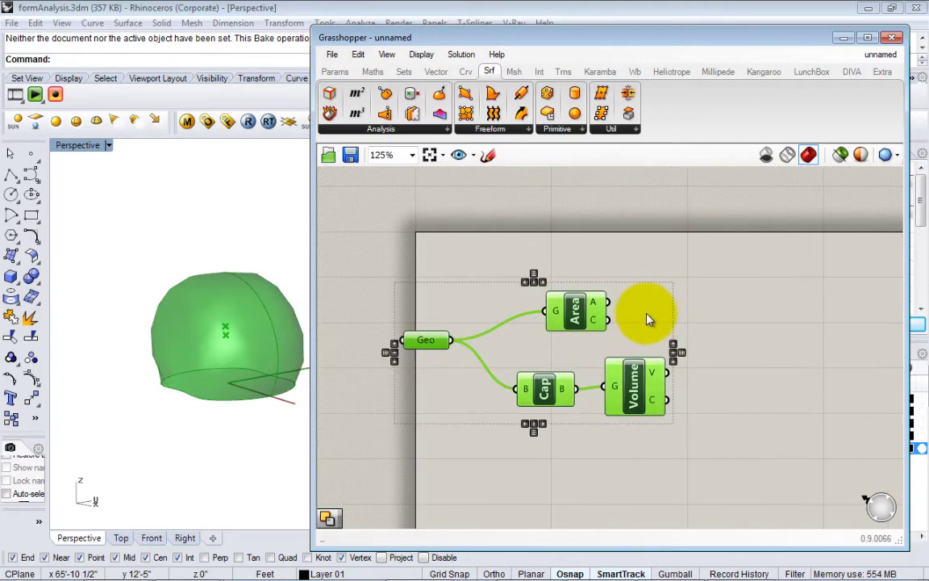
middle_click(645, 313)
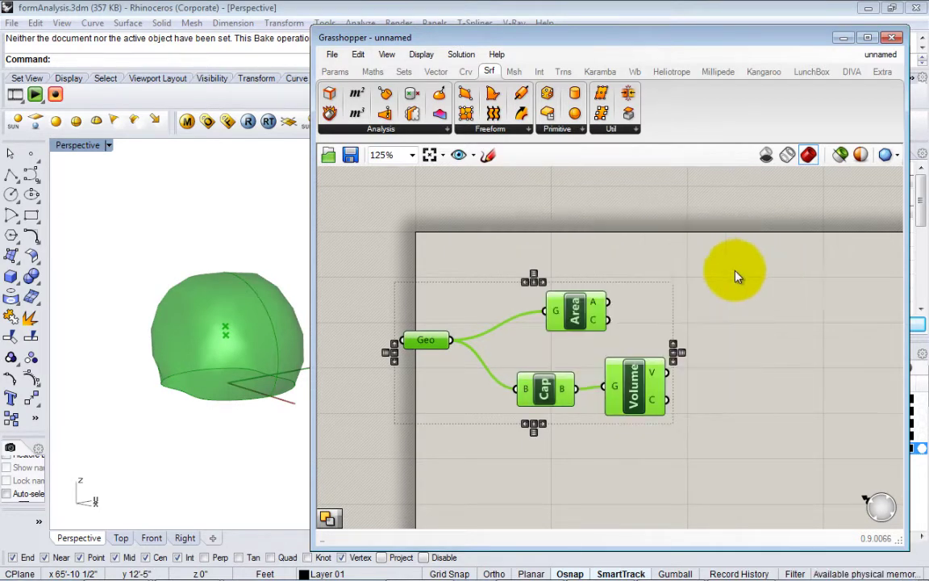
right_drag(670, 278, 611, 297)
right_click(654, 280)
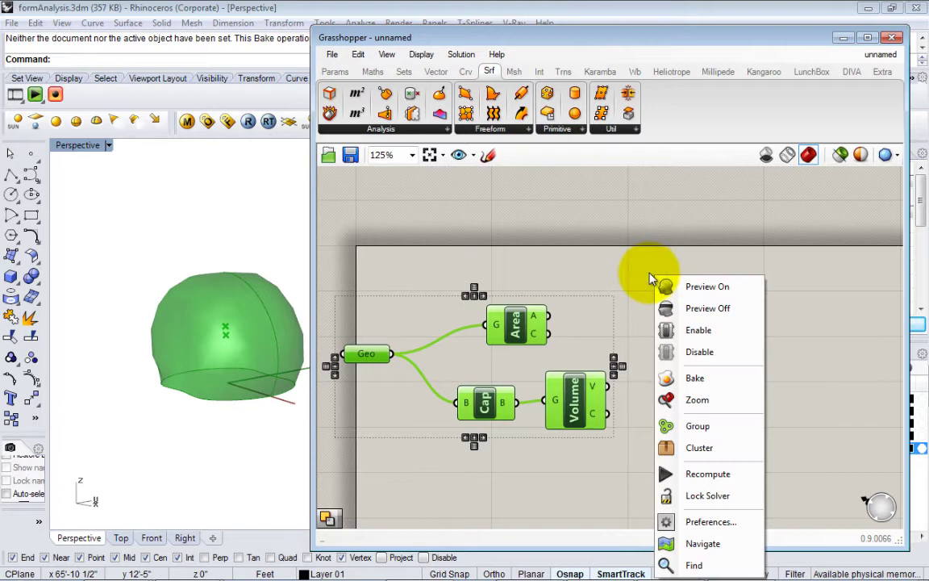
middle_click(650, 290)
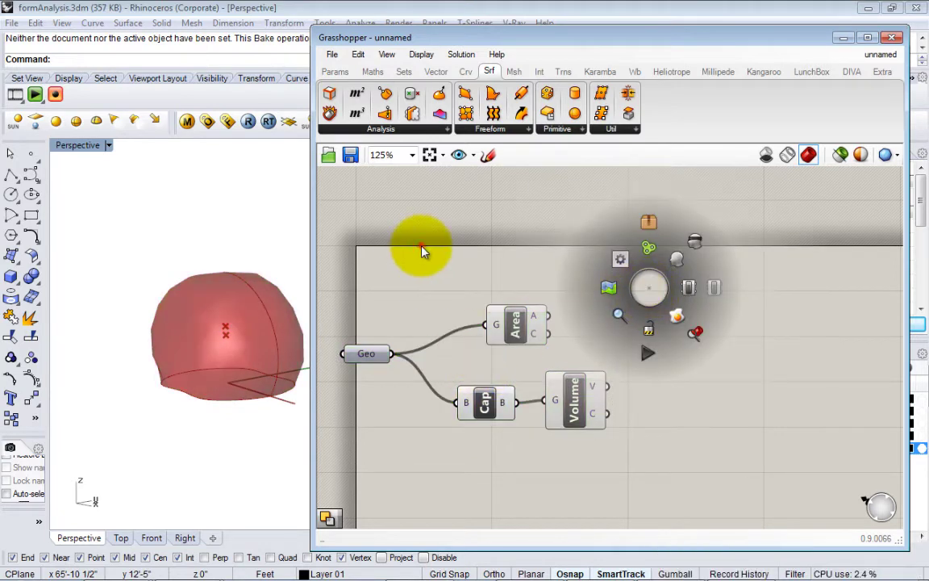
middle_click(638, 268)
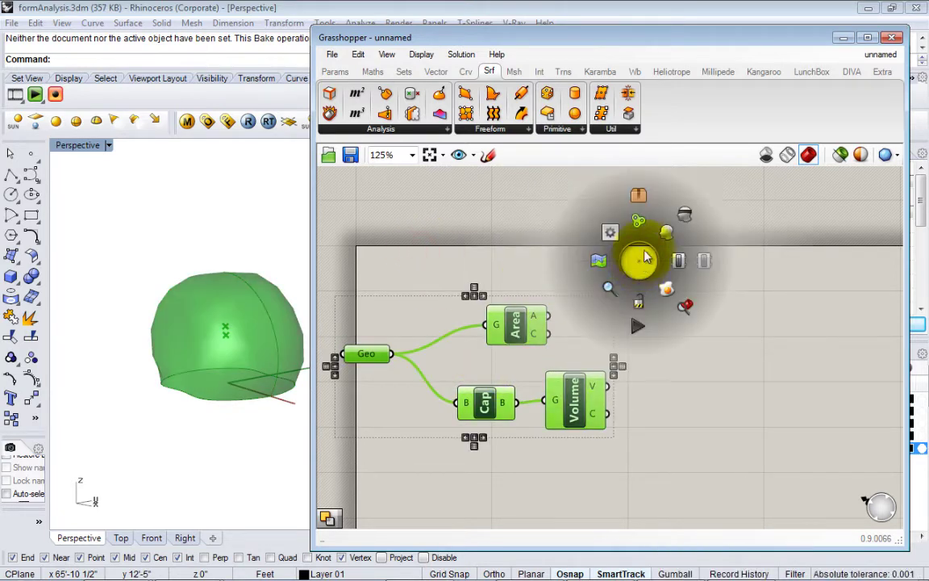
right_click(751, 280)
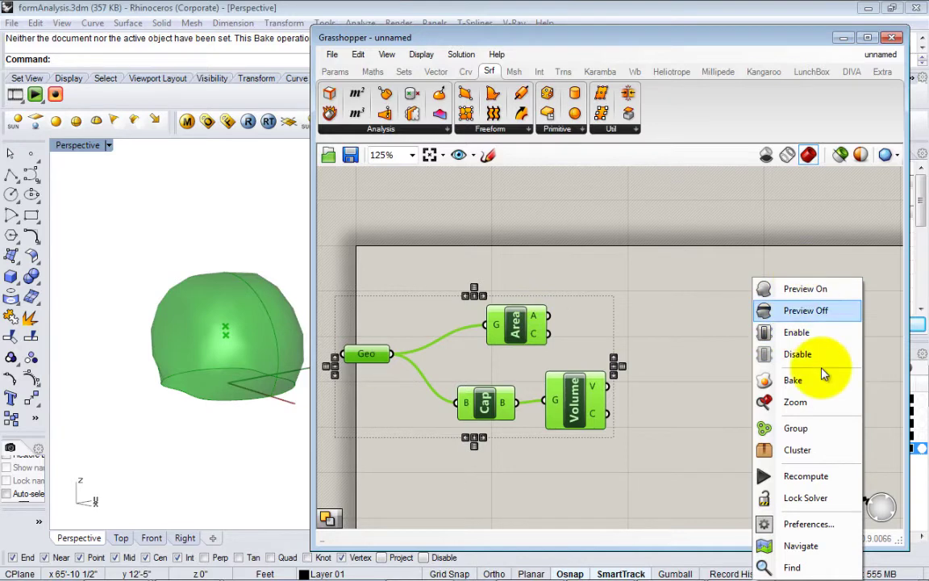
click(788, 313)
right_drag(631, 337, 666, 351)
click(730, 367)
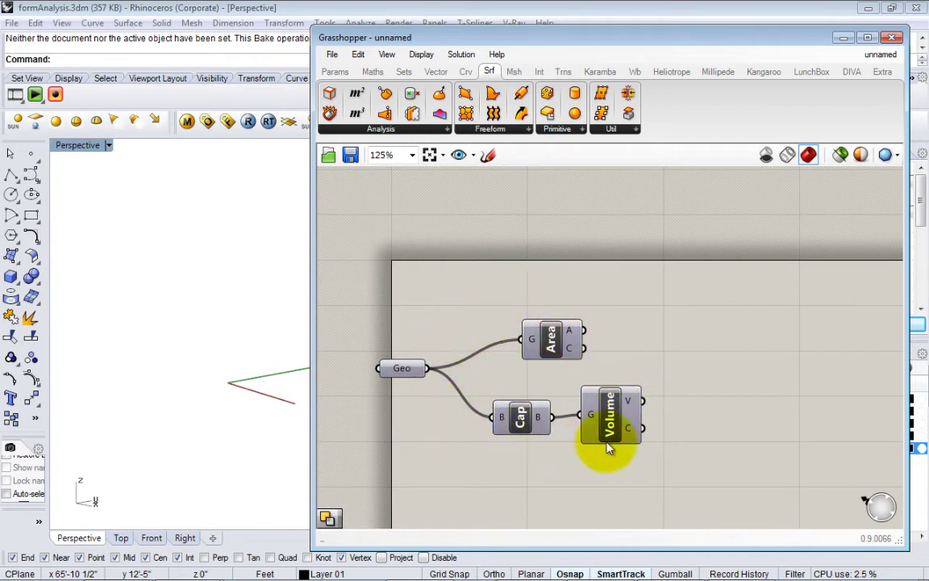
- Turn on the Cap component's preview and check the capped form in the perspective viewport
right_drag(657, 397, 680, 361)
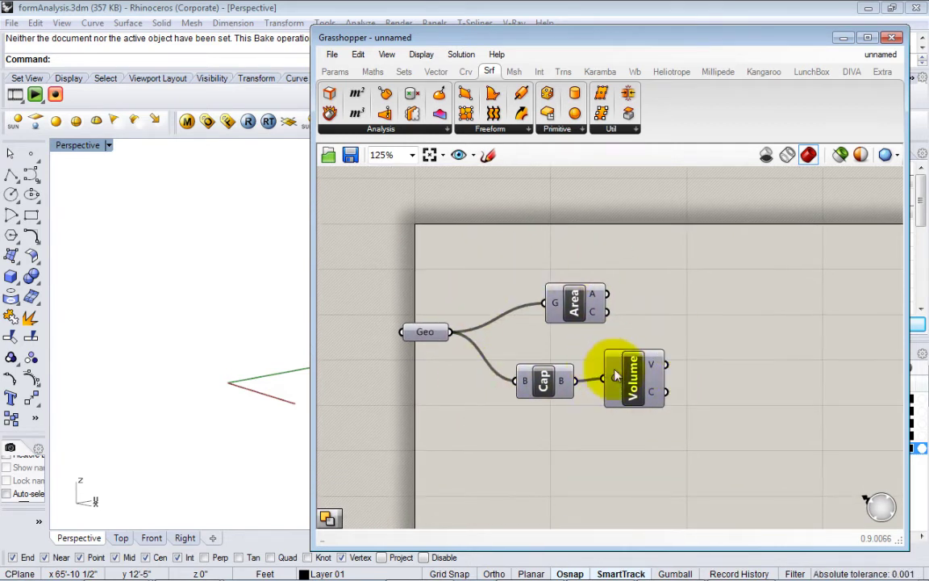
right_drag(673, 407, 661, 418)
click(529, 395)
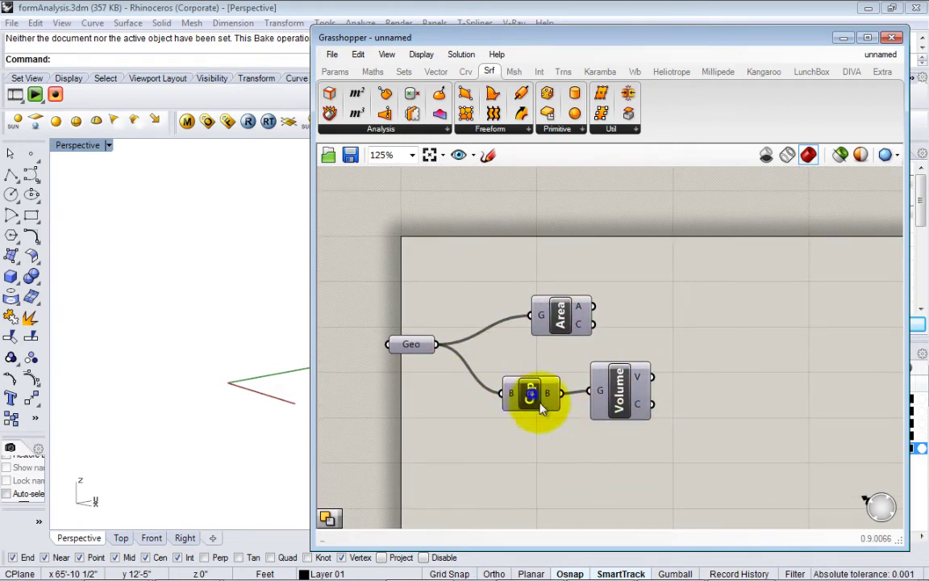
right_click(540, 408)
click(556, 422)
right_drag(233, 410, 179, 465)
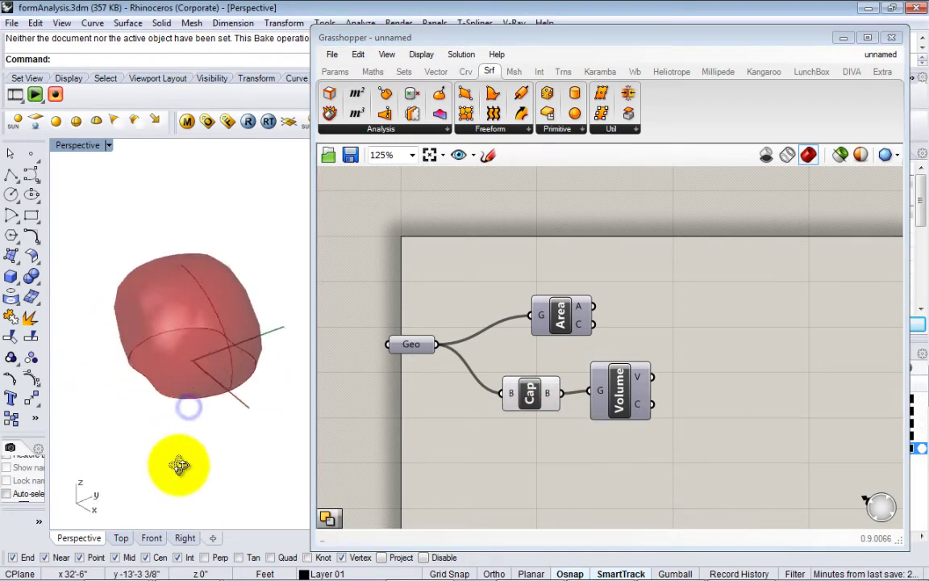
scroll(208, 347, up, 5)
scroll(211, 351, down, 4)
right_drag(222, 359, 236, 376)
- Disable the Cap component and inspect the Volume component's geometry input
right_drag(664, 448, 619, 451)
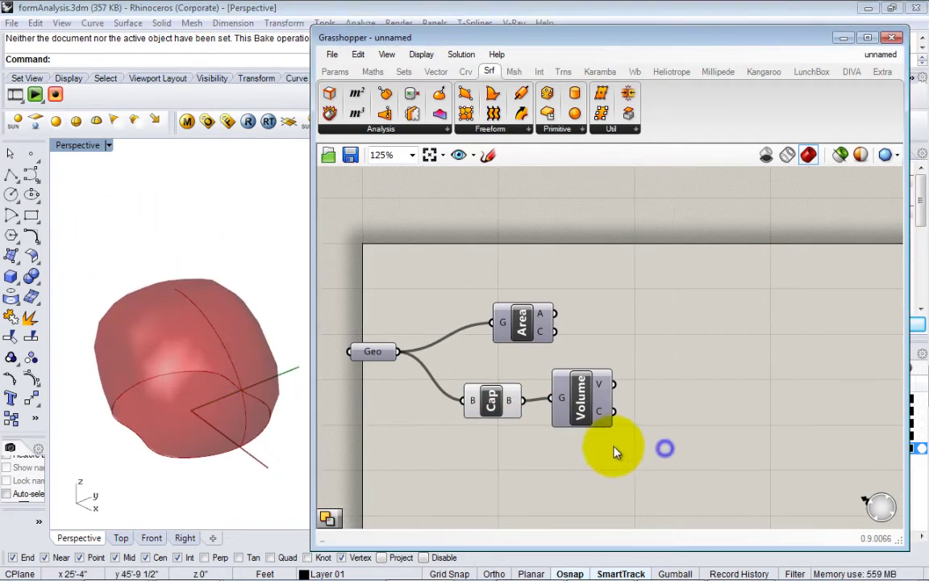
right_click(491, 398)
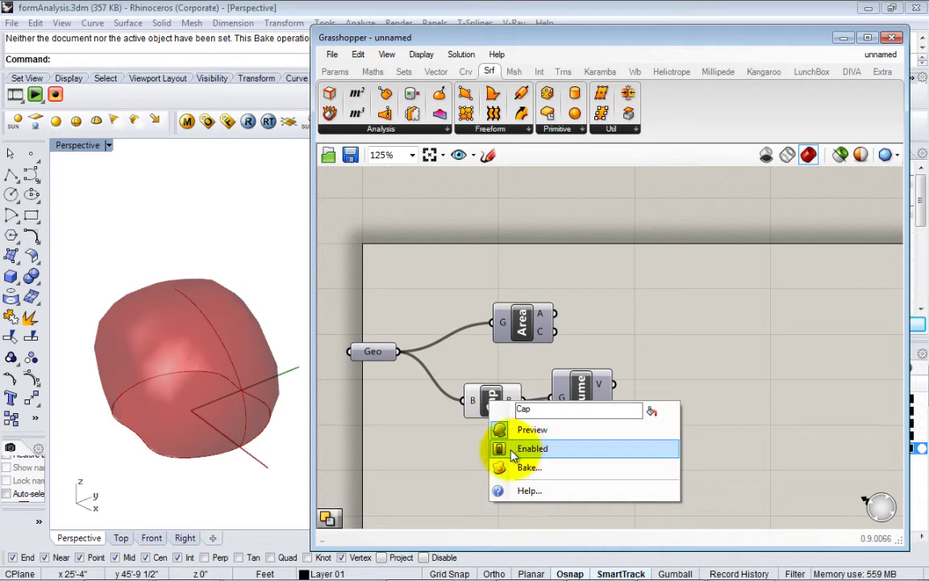
click(494, 360)
right_click(494, 402)
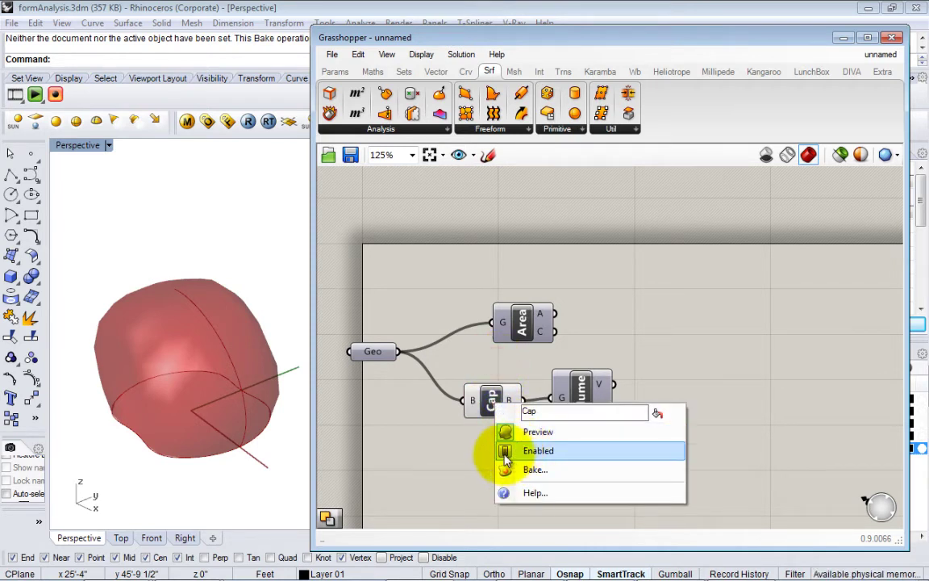
click(505, 457)
right_drag(504, 452, 553, 446)
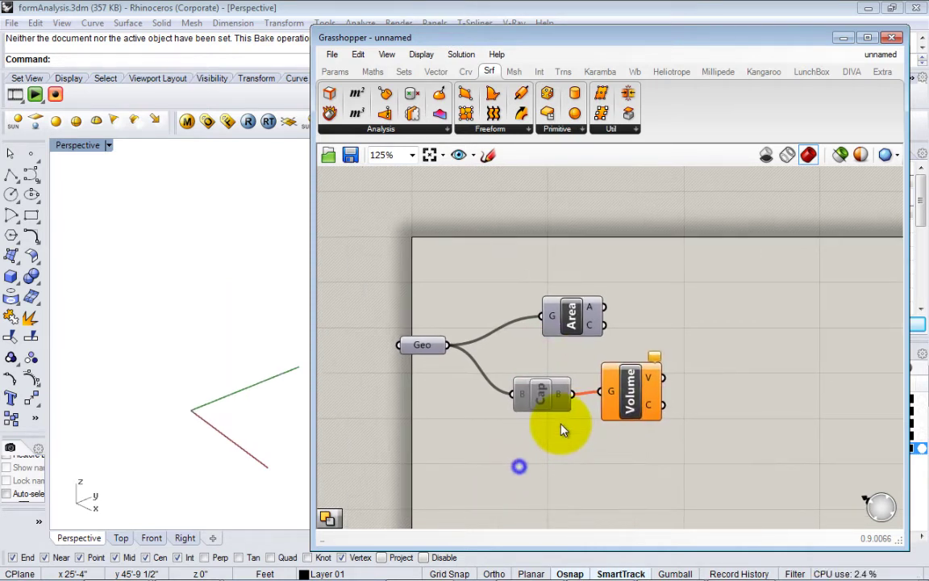
click(529, 400)
drag(518, 400, 537, 400)
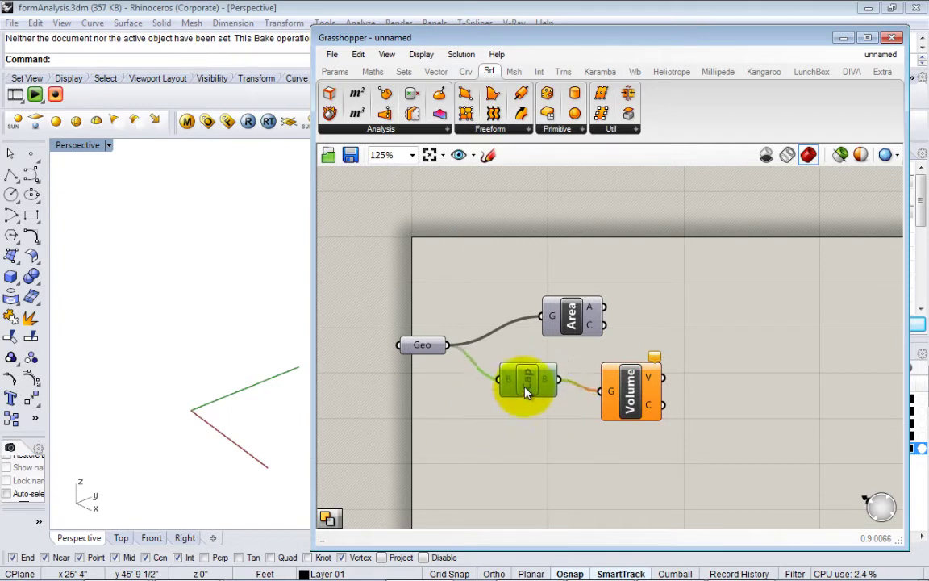
click(425, 356)
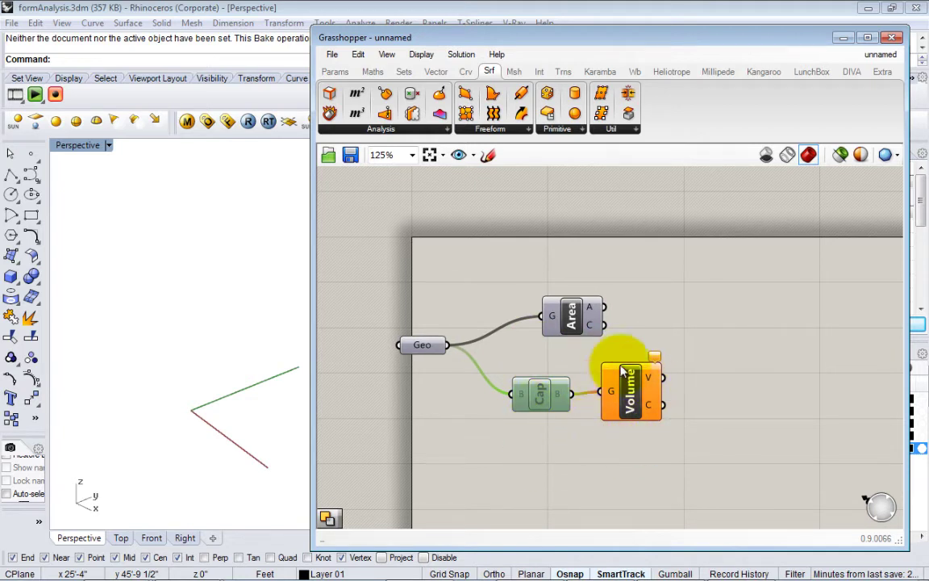
mouse_move(610, 393)
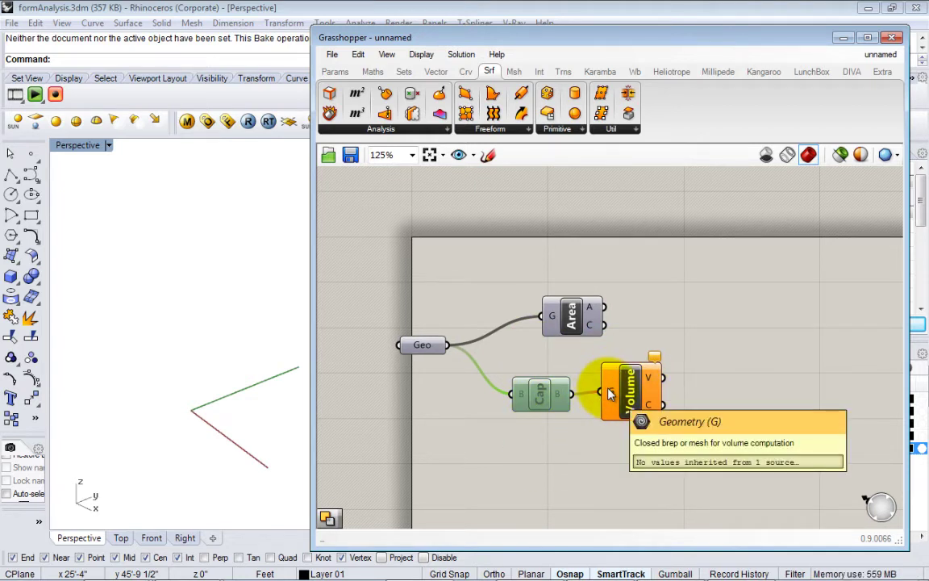
- Enable the Cap component again so that it feeds the Volume component
click(549, 395)
right_click(548, 392)
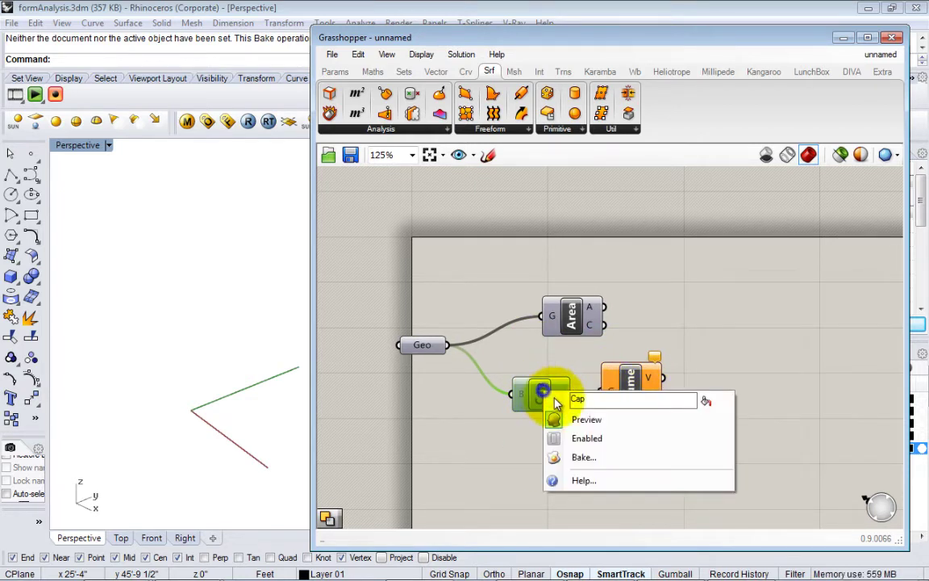
click(566, 435)
right_drag(504, 417, 481, 410)
click(516, 428)
drag(503, 396, 506, 392)
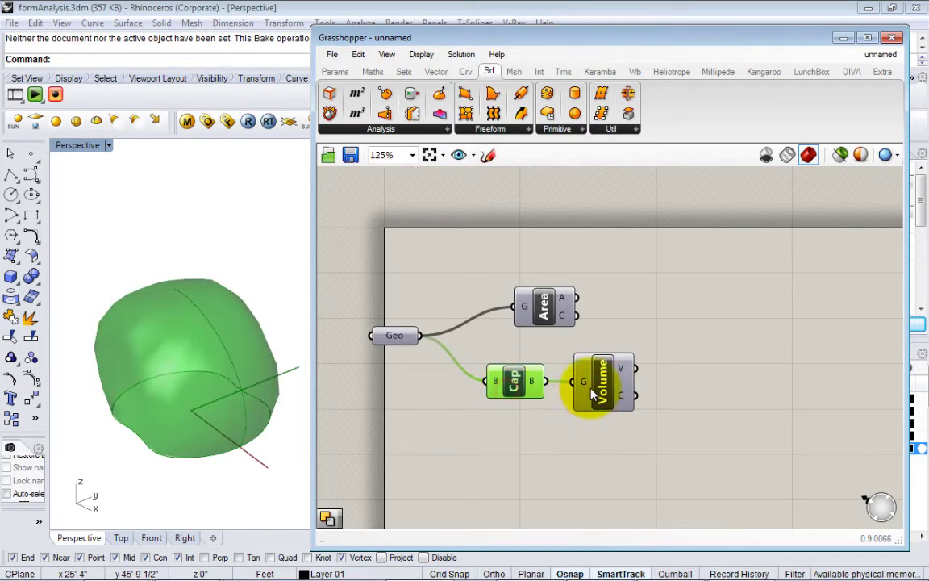
drag(620, 389, 622, 386)
right_drag(623, 388, 557, 375)
click(549, 321)
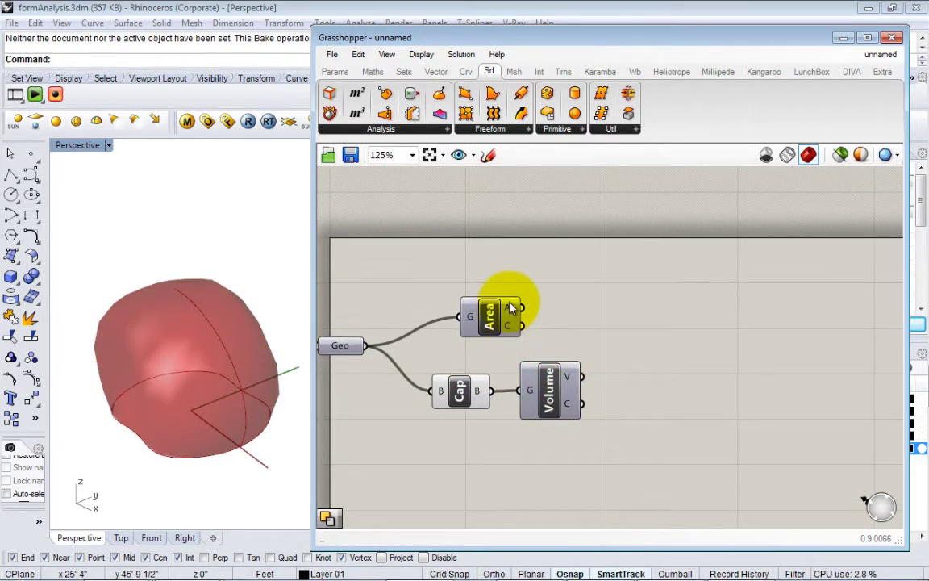
- Move the Volume component slightly closer to Cap and line the Area component up directly above it
mouse_move(510, 308)
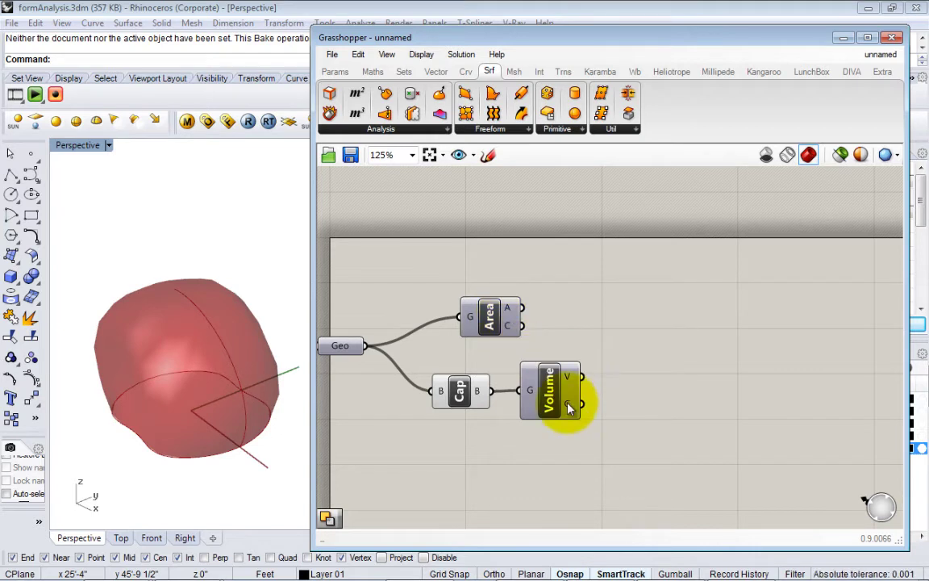
right_drag(584, 332, 546, 363)
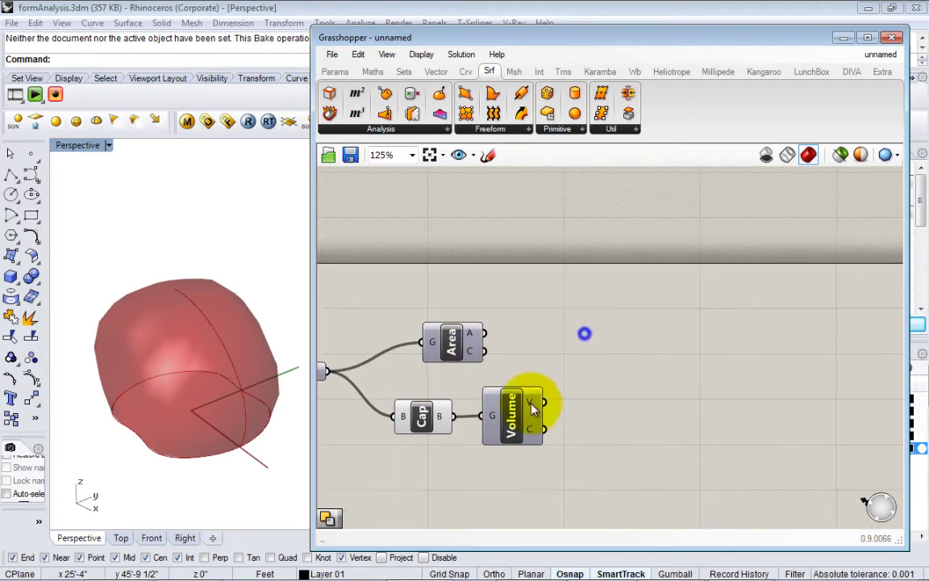
click(506, 419)
drag(505, 416, 503, 409)
right_drag(556, 392, 607, 392)
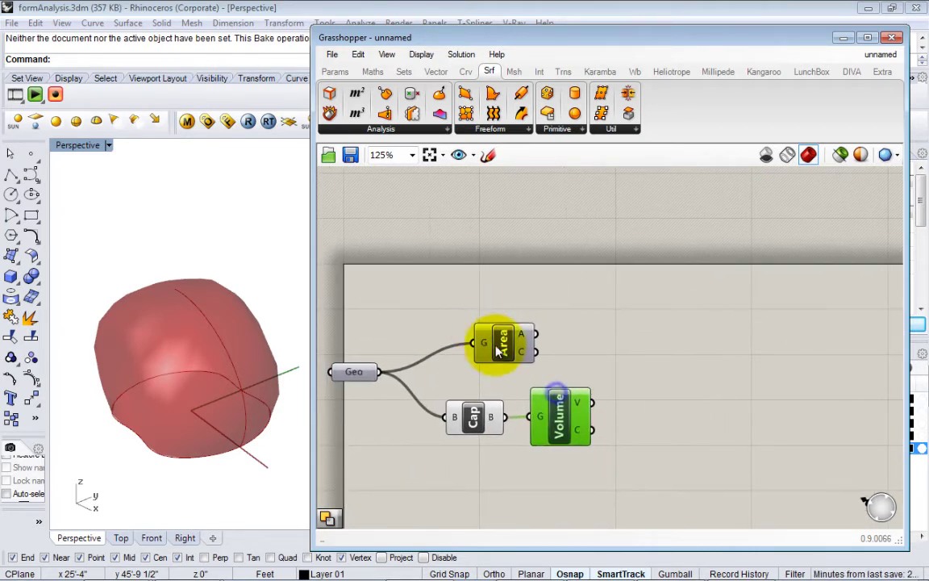
drag(500, 346, 554, 356)
- Add a Panel to the canvas beside the Area component
scroll(713, 363, down, 2)
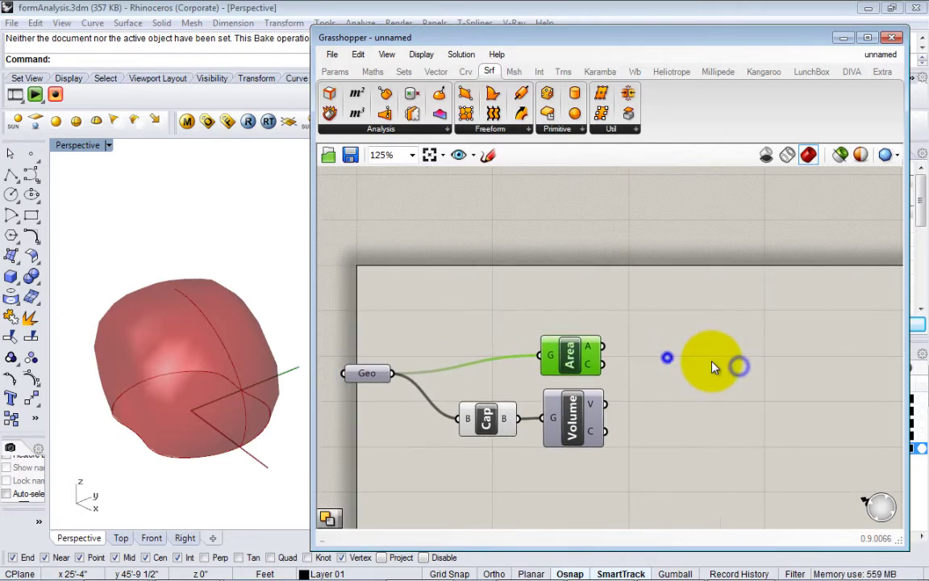
double_click(629, 351)
click(607, 297)
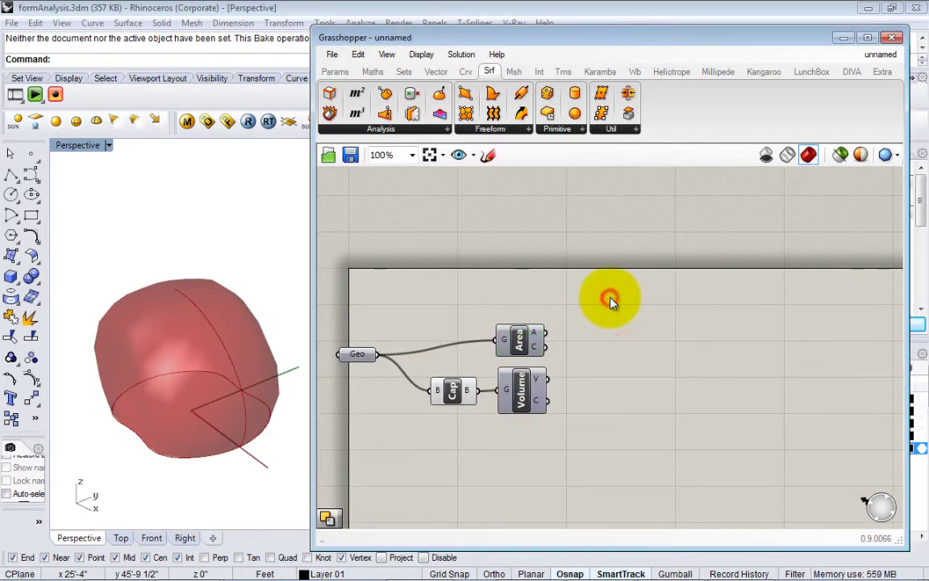
double_click(609, 352)
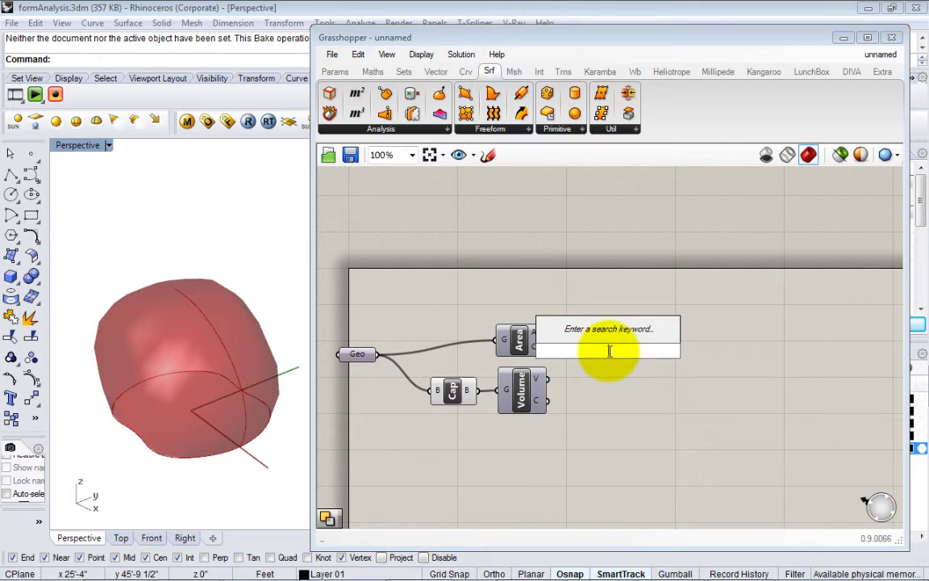
text(panel)
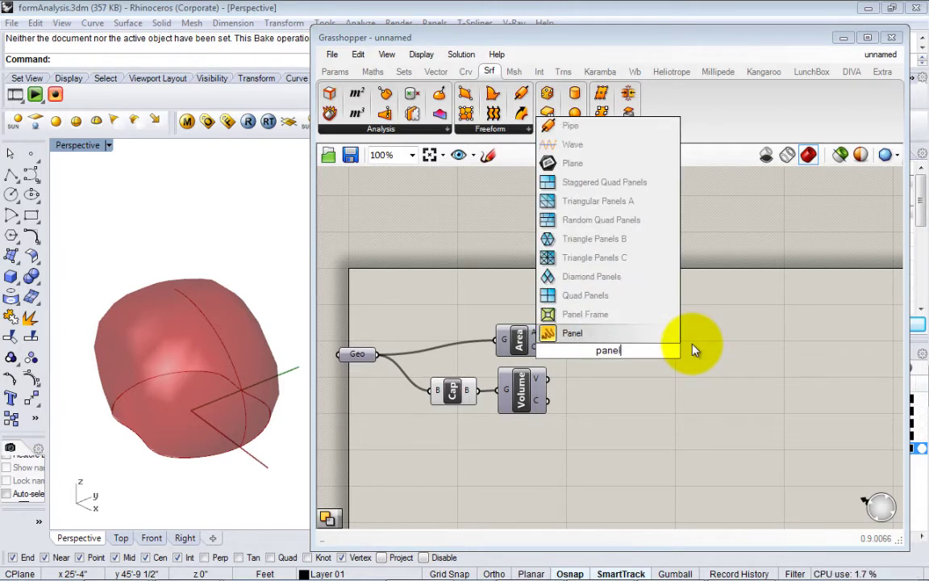
click(574, 332)
drag(601, 358, 635, 332)
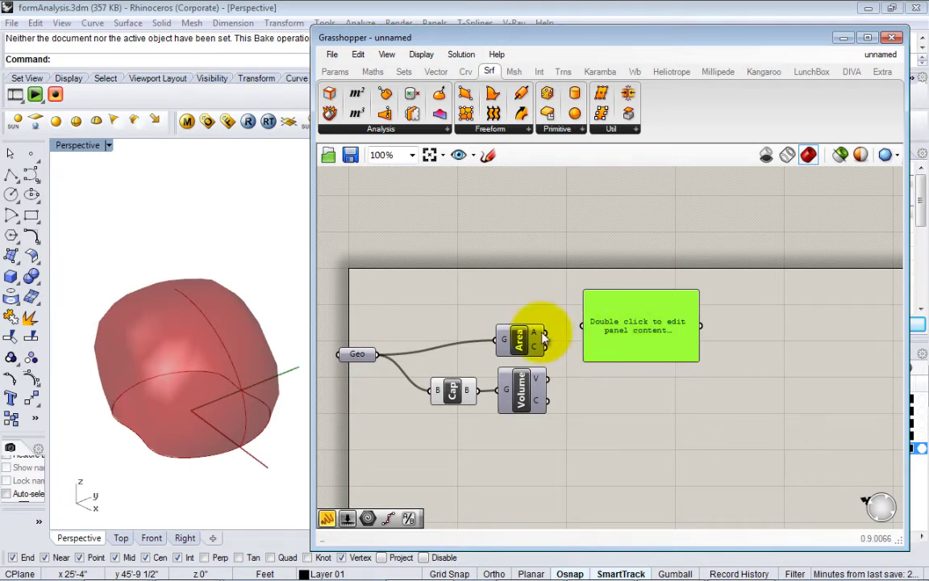
- Connect the Area component's A output to the panel and shrink the panel to fit its single value
drag(545, 332, 583, 329)
drag(698, 359, 655, 331)
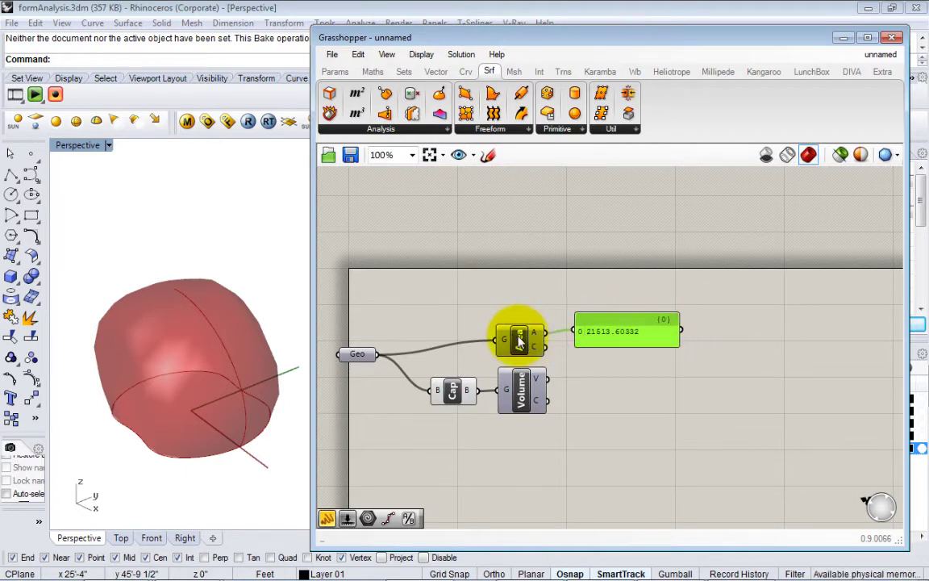
scroll(526, 342, up, 1)
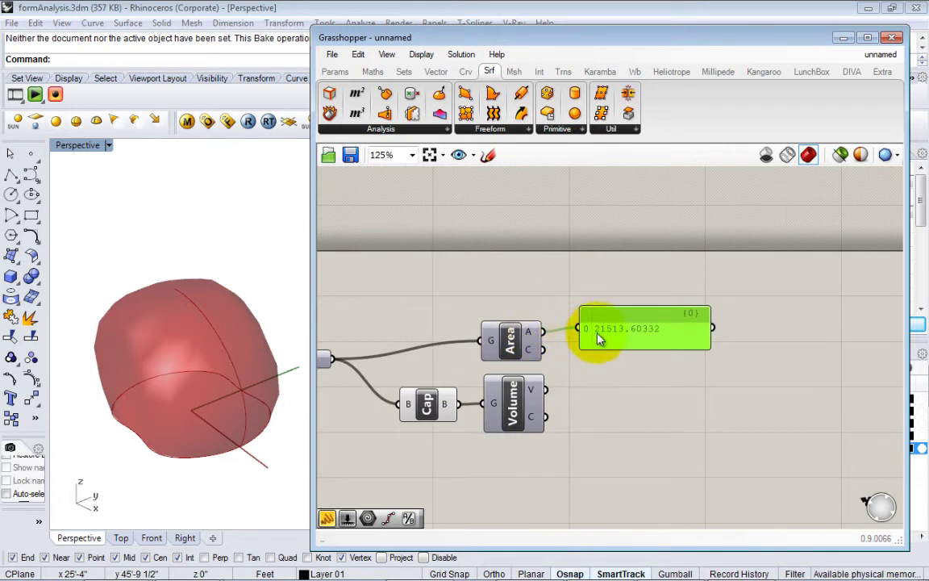
right_click(642, 347)
click(587, 377)
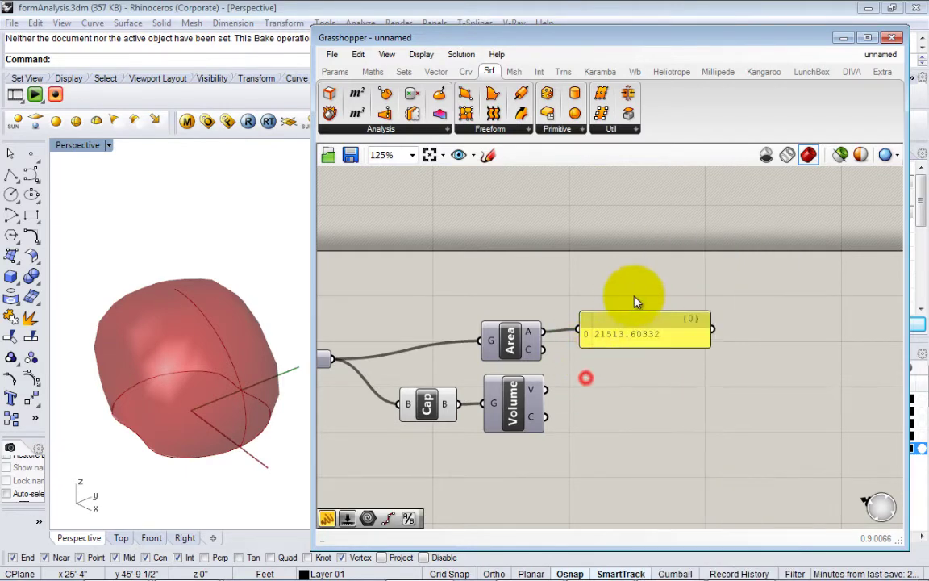
- Examine which options the panel offers compared with the Area, Volume and Cap components
scroll(633, 310, up, 4)
scroll(532, 409, down, 2)
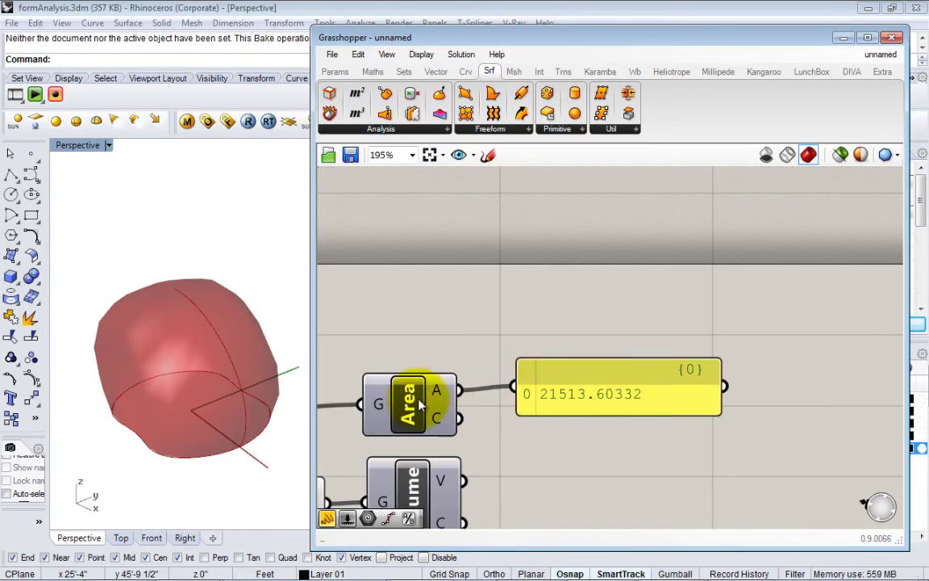
right_drag(434, 395, 490, 348)
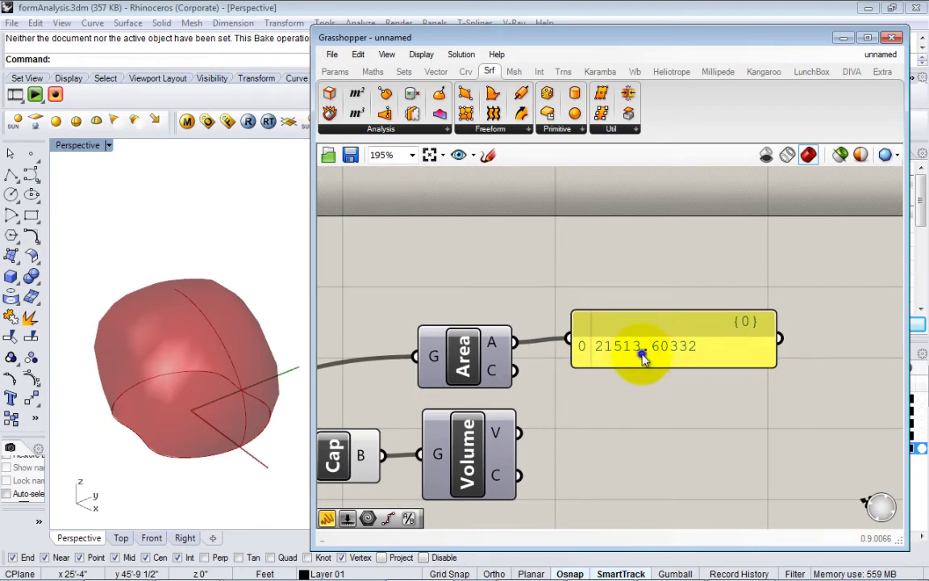
right_click(643, 352)
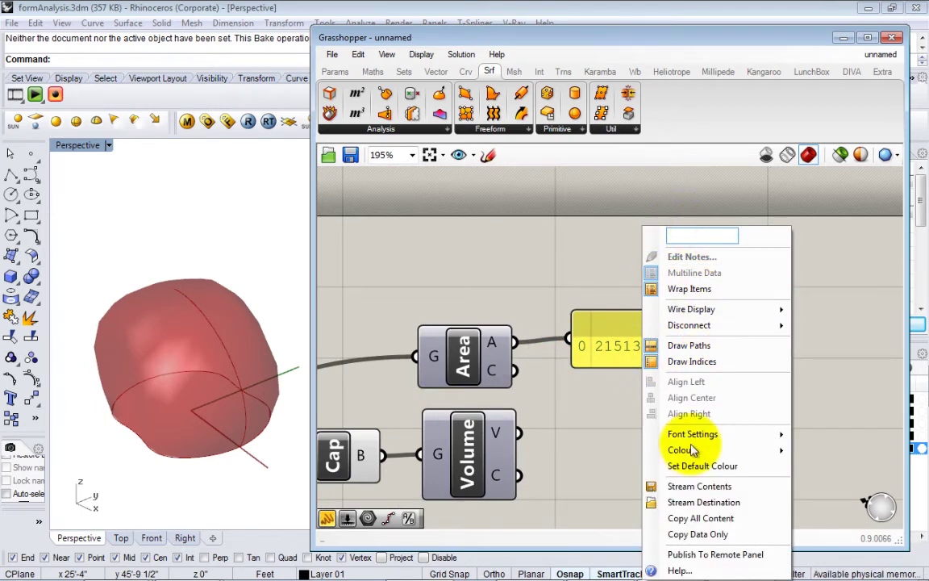
click(582, 285)
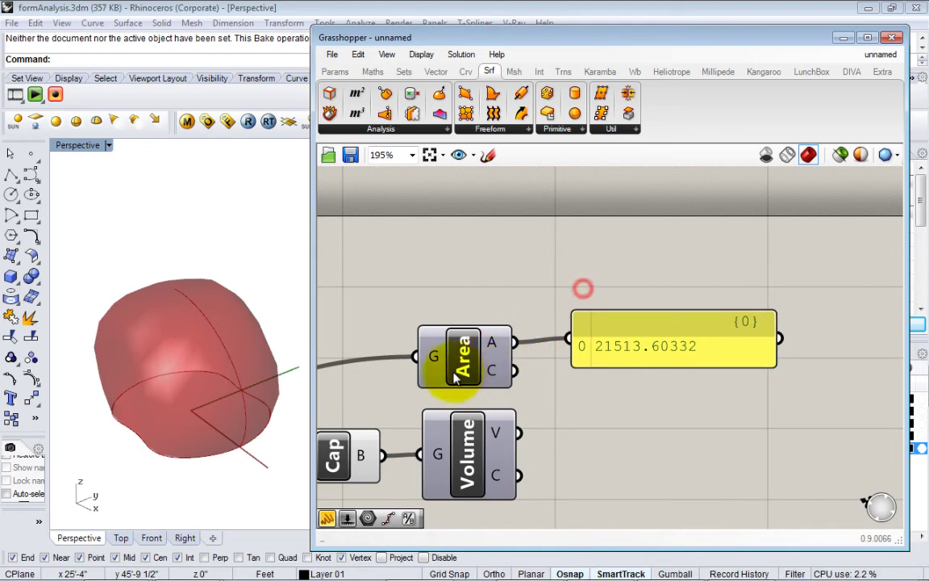
right_click(460, 365)
right_click(474, 472)
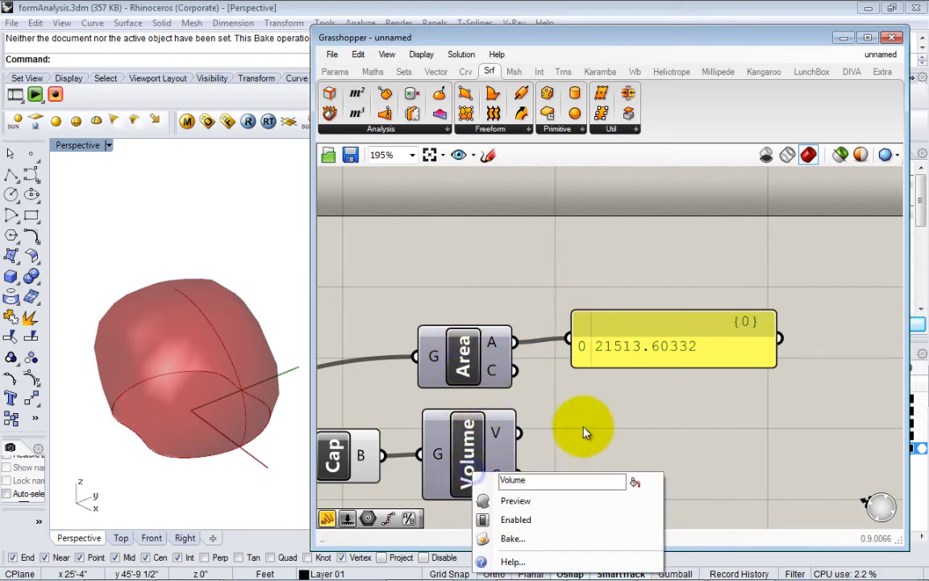
click(600, 437)
scroll(602, 437, down, 2)
right_drag(602, 437, 635, 415)
right_click(461, 430)
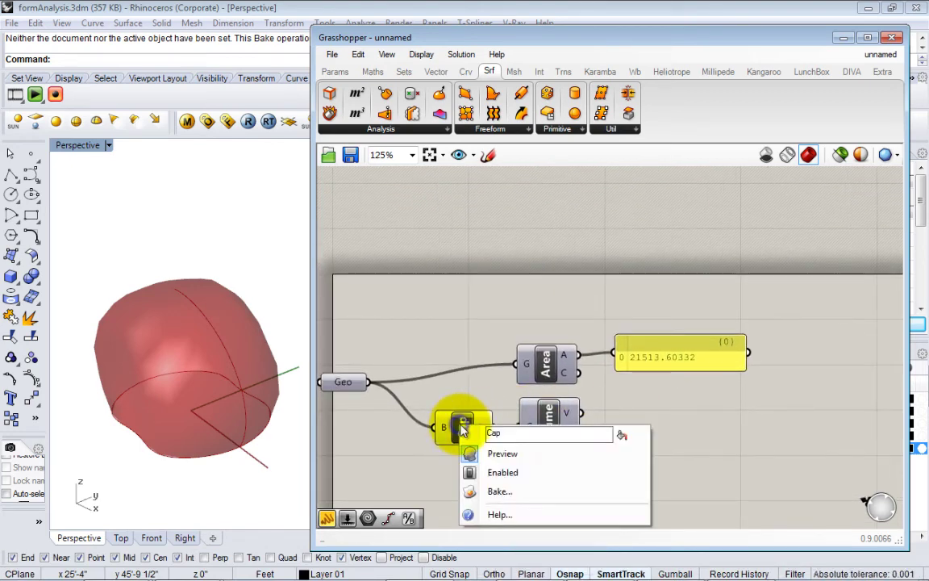
click(643, 348)
right_click(671, 359)
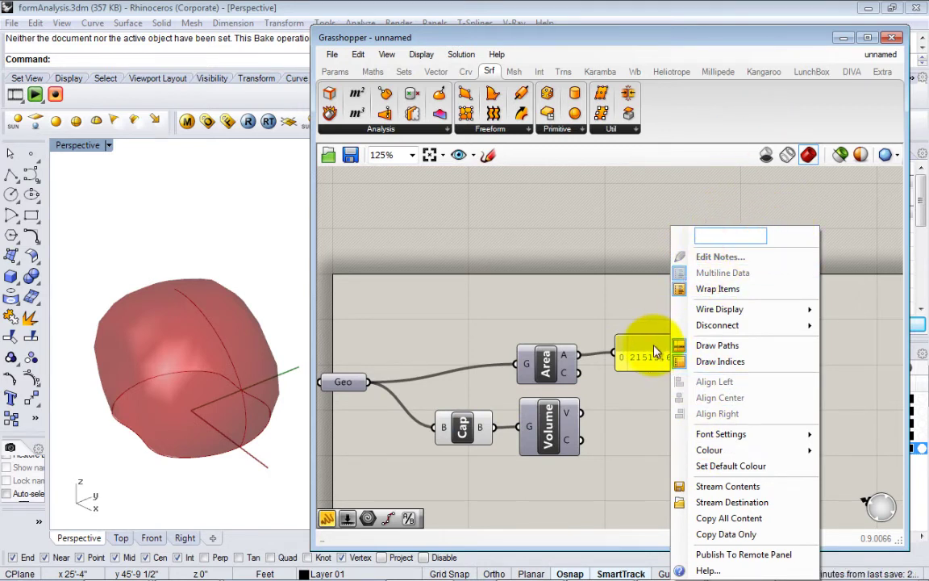
click(653, 405)
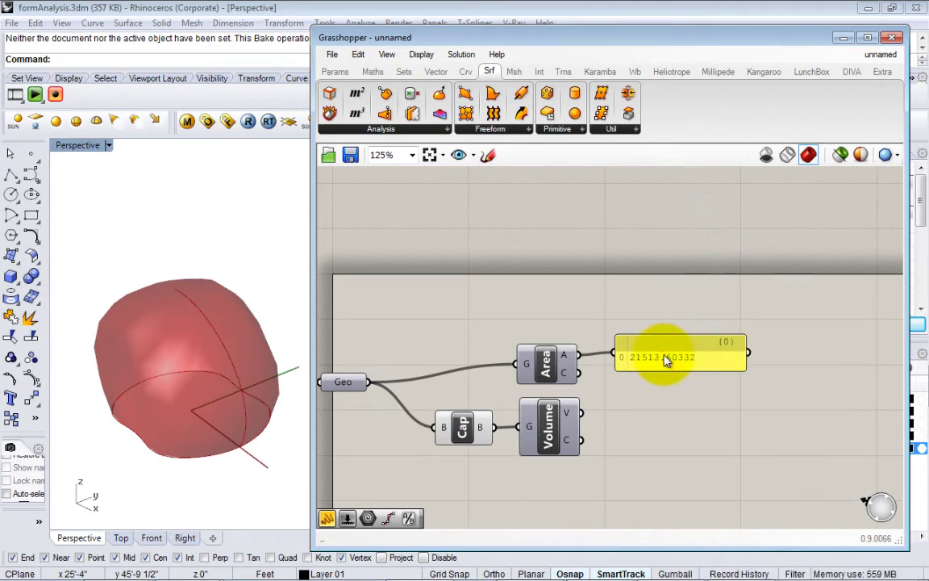
- Title the panel connected to the Area component "surface area"
right_click(662, 359)
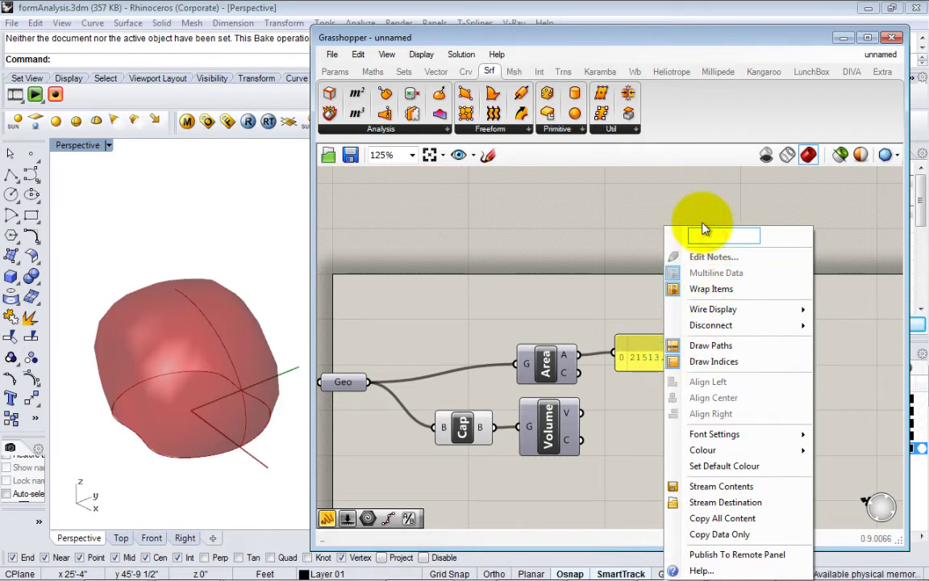
text(V)
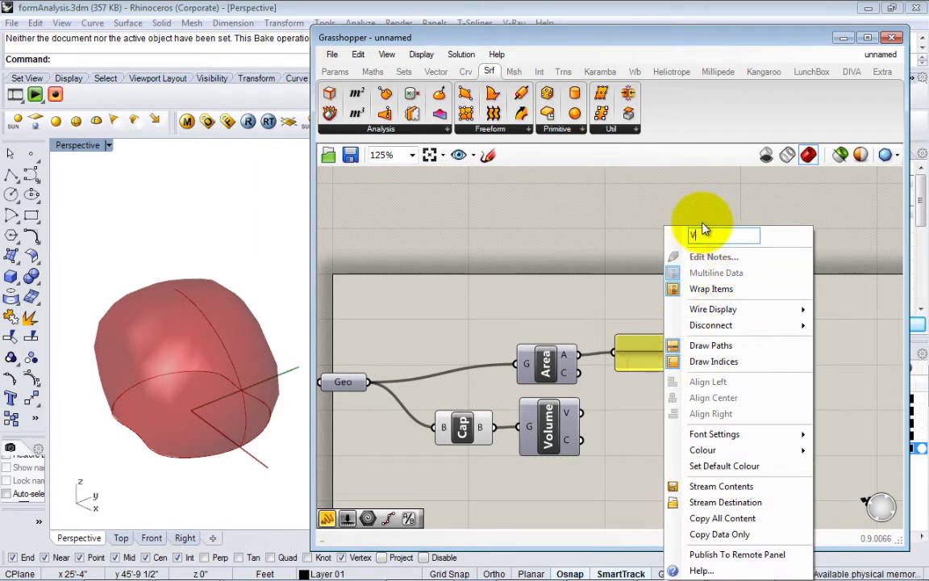
text(oLU)
key(BackSpace)
key(BackSpace)
key(BackSpace)
key(BackSpace)
text(surfa)
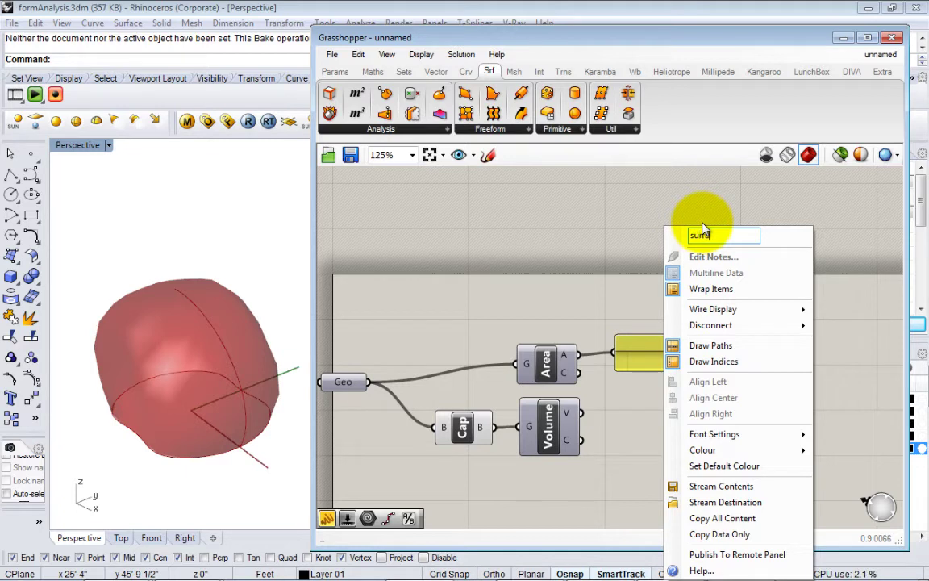
text(ce area)
key(Return)
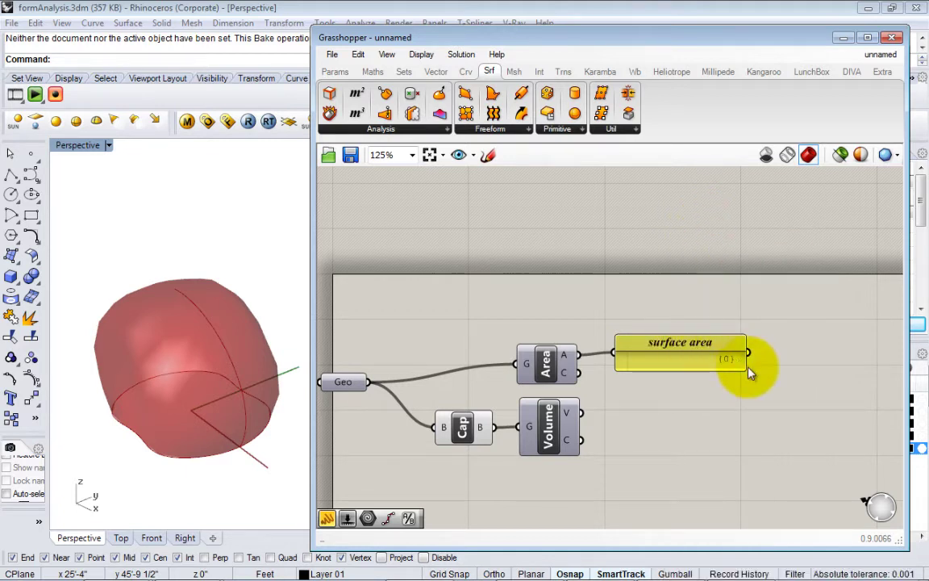
- Enlarge the surface area panel so that its title and value both fit
drag(746, 369, 761, 379)
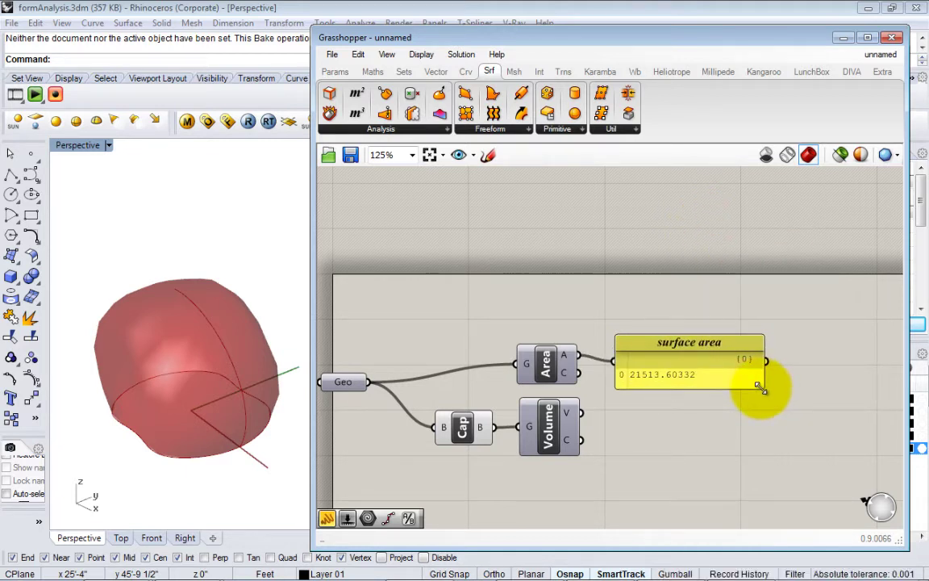
click(709, 358)
click(740, 429)
scroll(761, 382, down, 2)
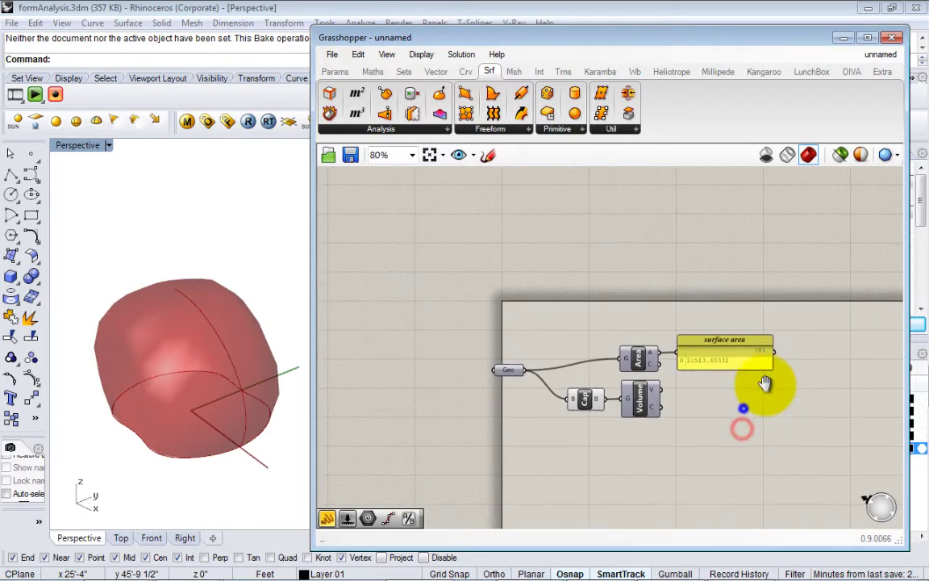
scroll(738, 399, up, 1)
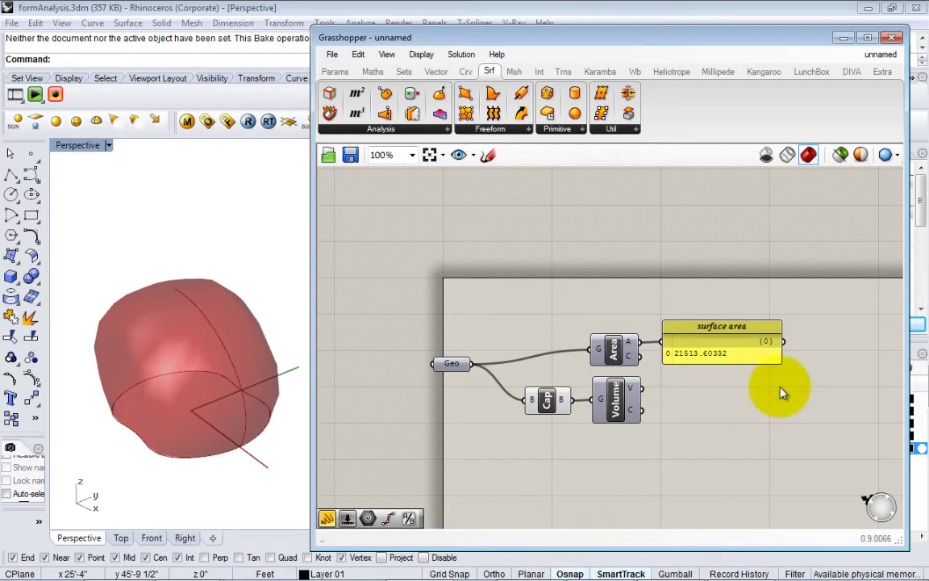
scroll(754, 395, up, 2)
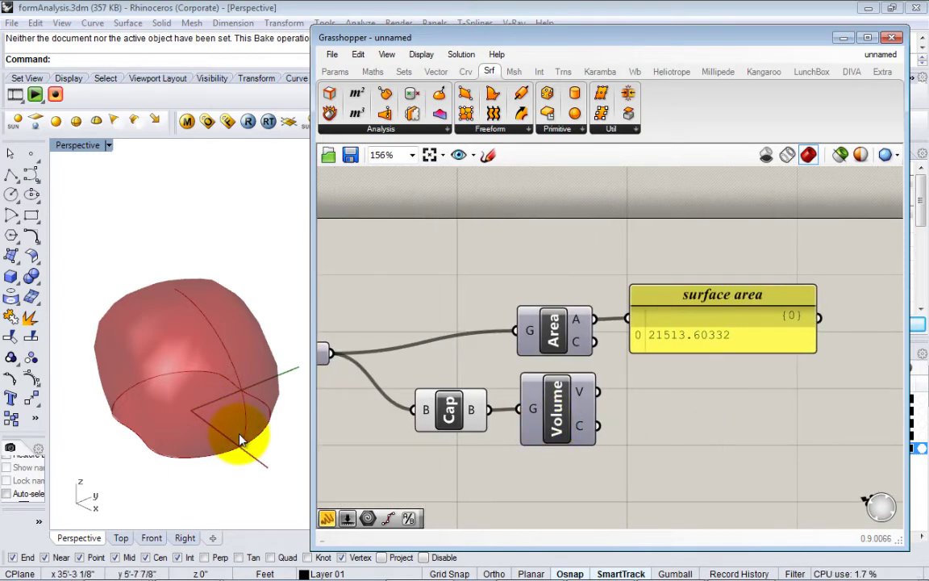
- Nudge the surface area panel to adjust its position beside the Area component
scroll(238, 437, down, 2)
right_drag(476, 425, 651, 430)
scroll(601, 433, up, 2)
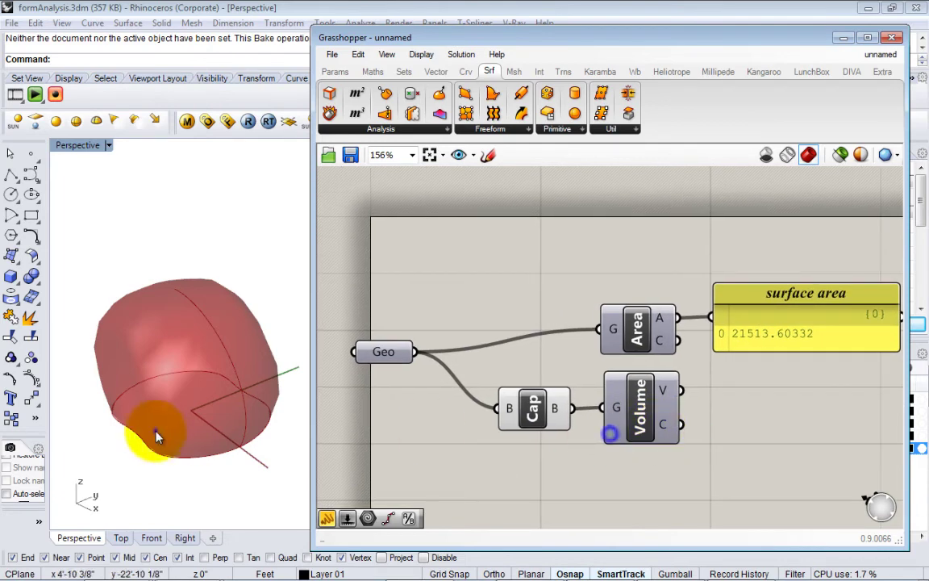
right_drag(156, 432, 157, 450)
right_drag(571, 380, 533, 370)
scroll(532, 376, down, 1)
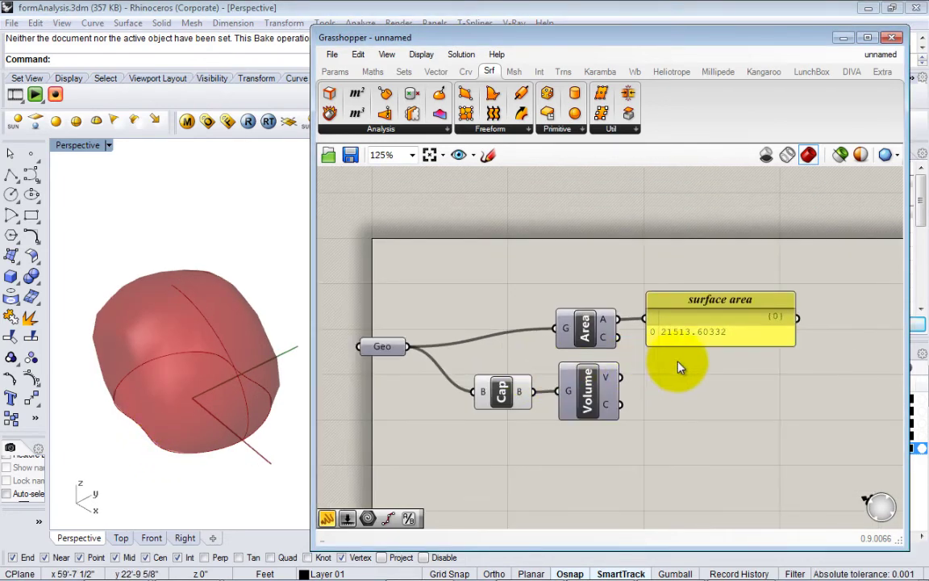
scroll(676, 364, up, 1)
mouse_move(704, 321)
mouse_down()
mouse_move(709, 291)
mouse_move(716, 320)
mouse_up()
scroll(714, 318, down, 1)
right_drag(705, 327, 690, 377)
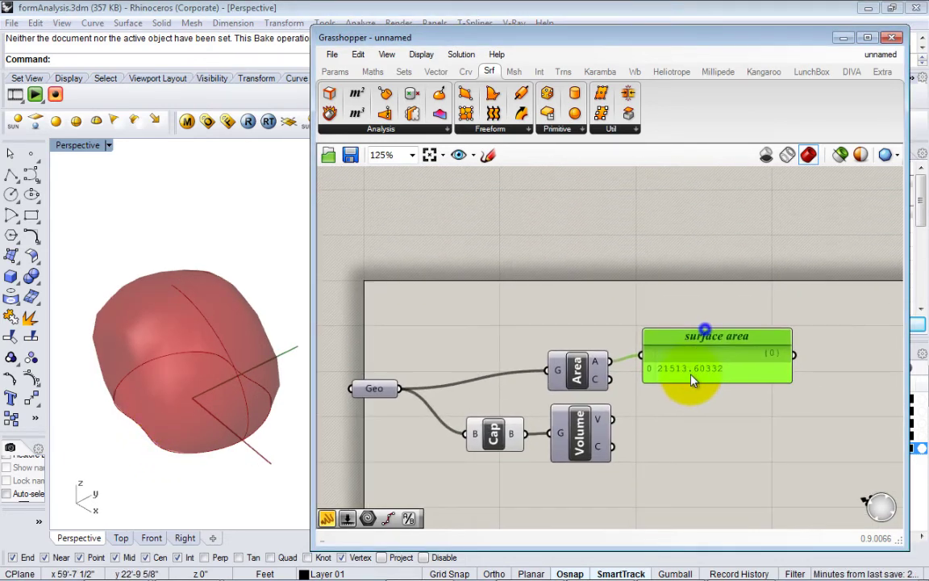
mouse_move(690, 363)
mouse_down()
mouse_move(606, 300)
mouse_move(699, 355)
mouse_move(687, 371)
mouse_up()
right_drag(687, 374, 691, 434)
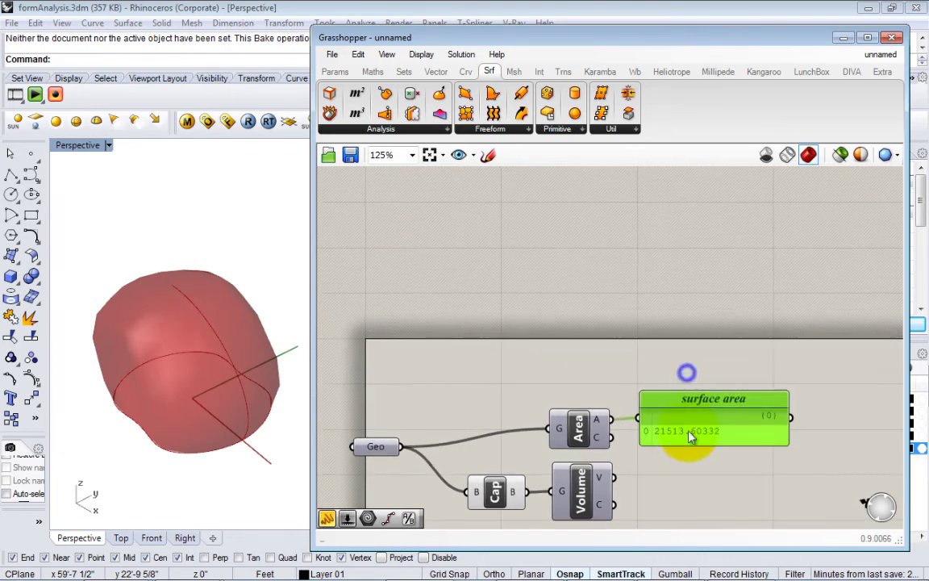
alt+drag(682, 427, 528, 371)
scroll(531, 372, up, 2)
right_drag(535, 370, 571, 326)
scroll(556, 318, down, 1)
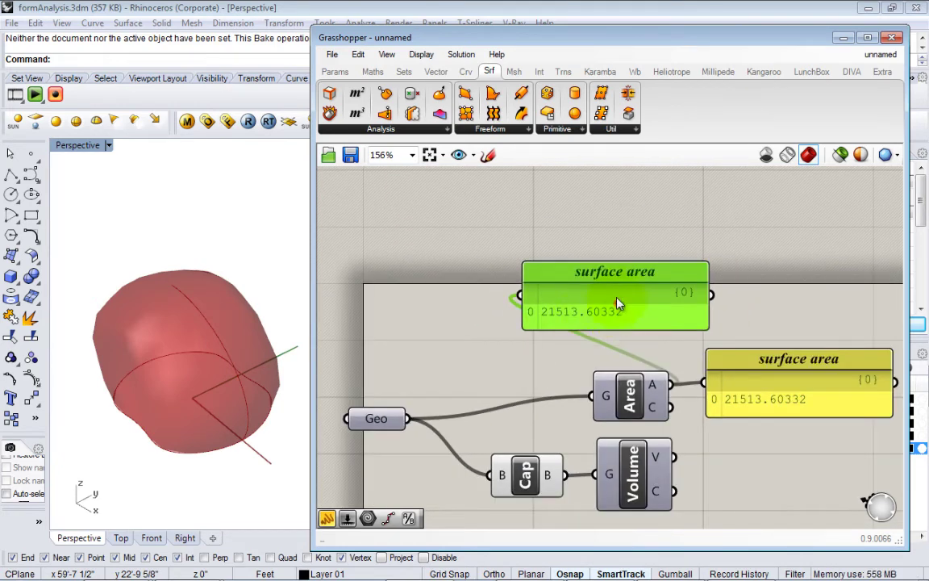
key(Delete)
- Duplicate the surface area panel and place the copy above the wires between Geo and Area
right_drag(755, 436, 713, 396)
click(649, 396)
scroll(650, 412, down, 3)
click(644, 392)
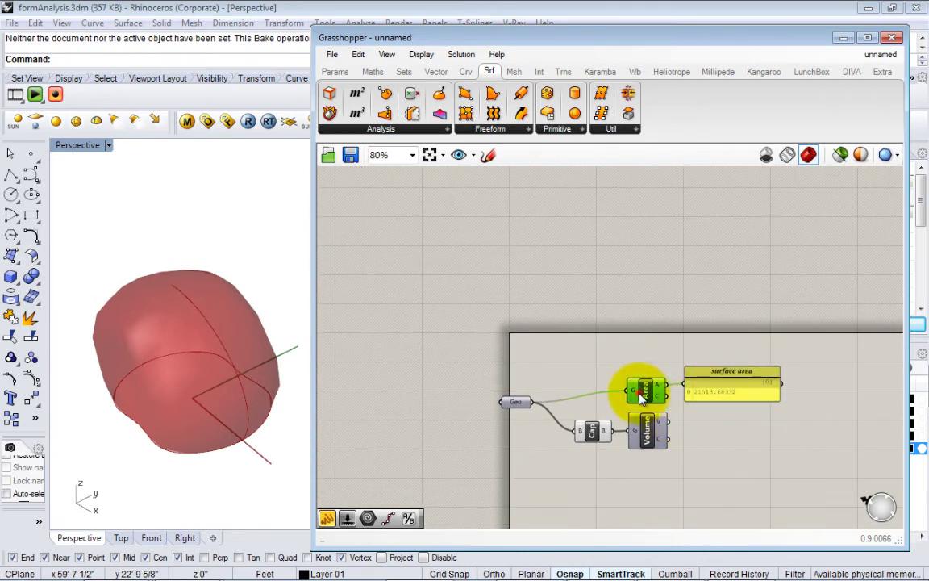
click(756, 417)
click(732, 386)
key(ctrl+c)
key(ctrl+v)
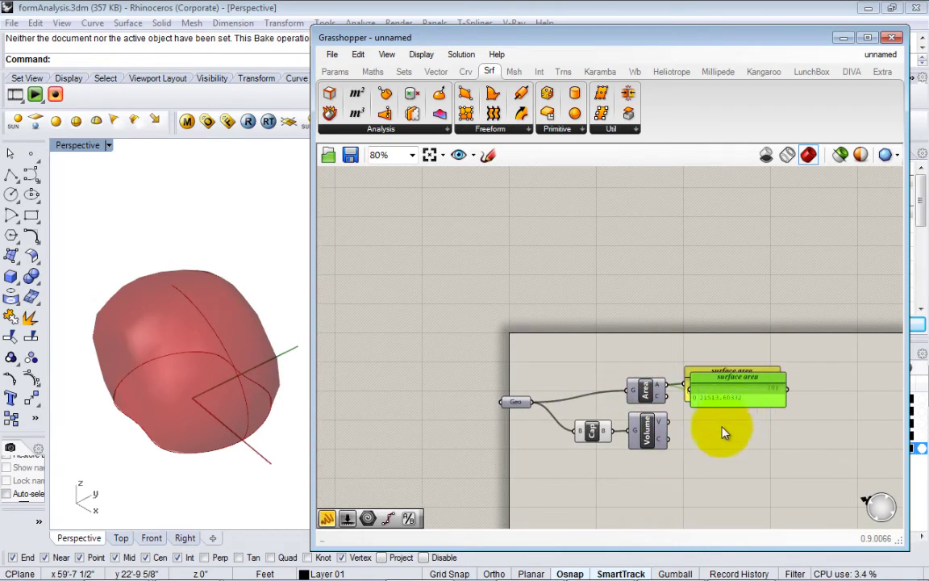
drag(726, 395, 608, 370)
scroll(576, 387, up, 3)
drag(712, 315, 656, 307)
- Connect the Geo component's output to the duplicated panel and enlarge the panel to read what it contains
drag(504, 415, 524, 310)
drag(595, 337, 608, 317)
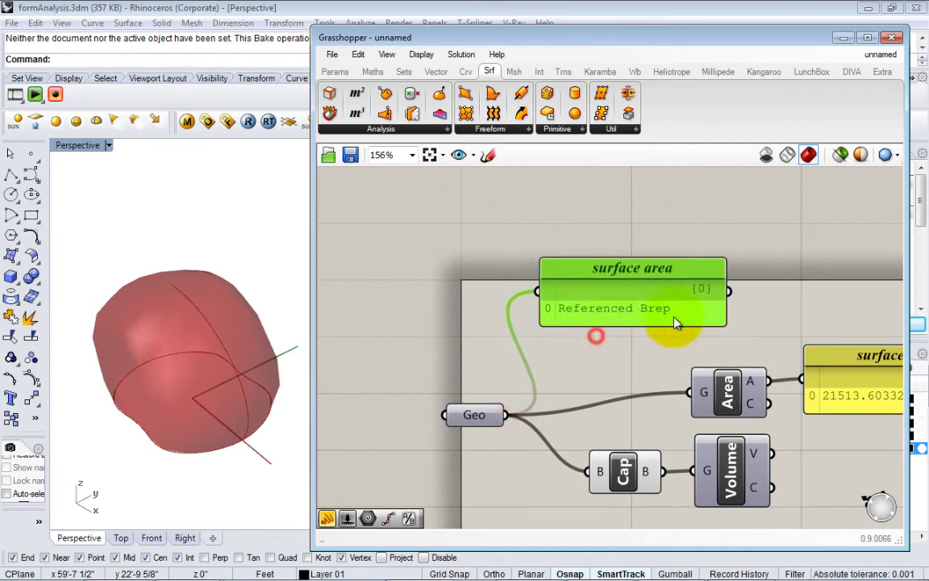
drag(726, 323, 771, 382)
drag(716, 349, 730, 295)
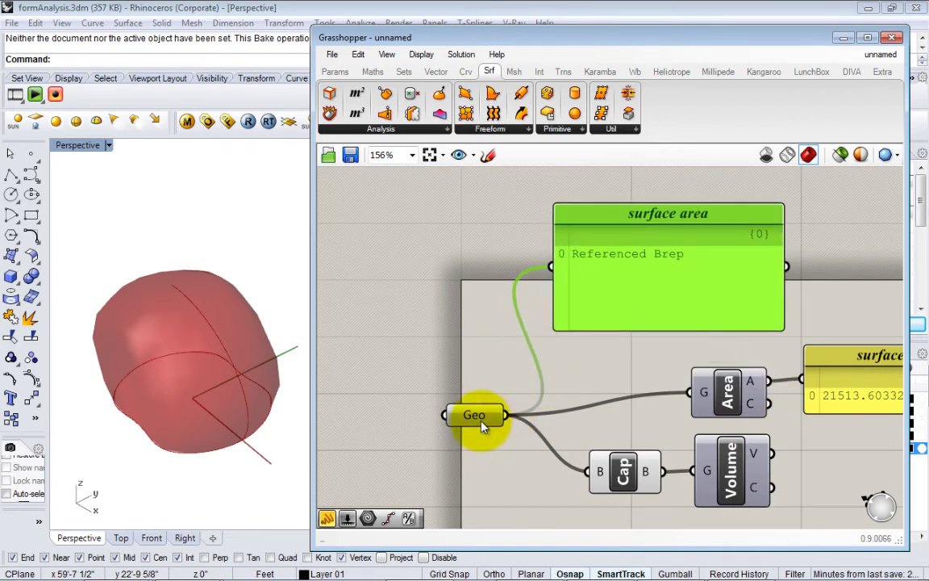
click(616, 252)
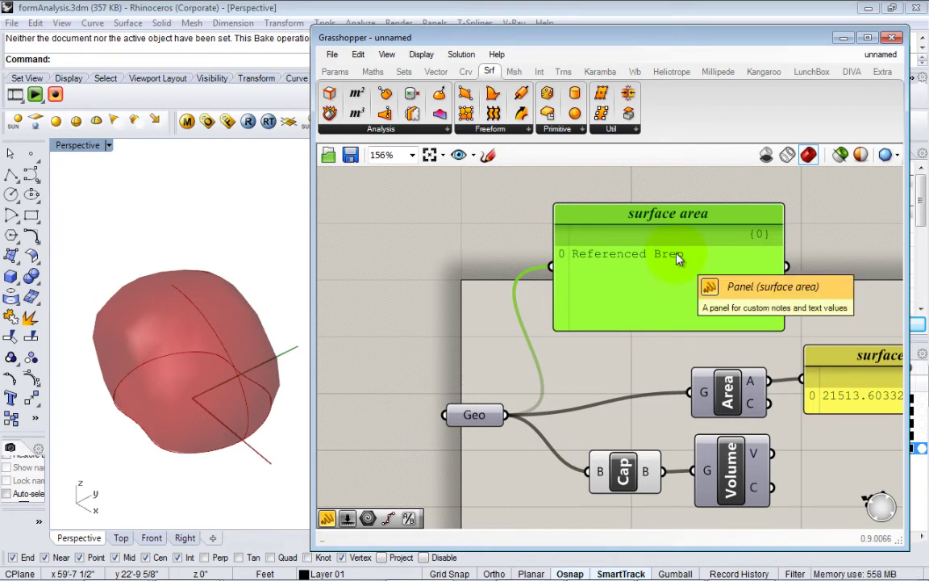
- Delete the duplicated panel attached to the Geo component
scroll(599, 325, down, 2)
right_drag(610, 341, 549, 336)
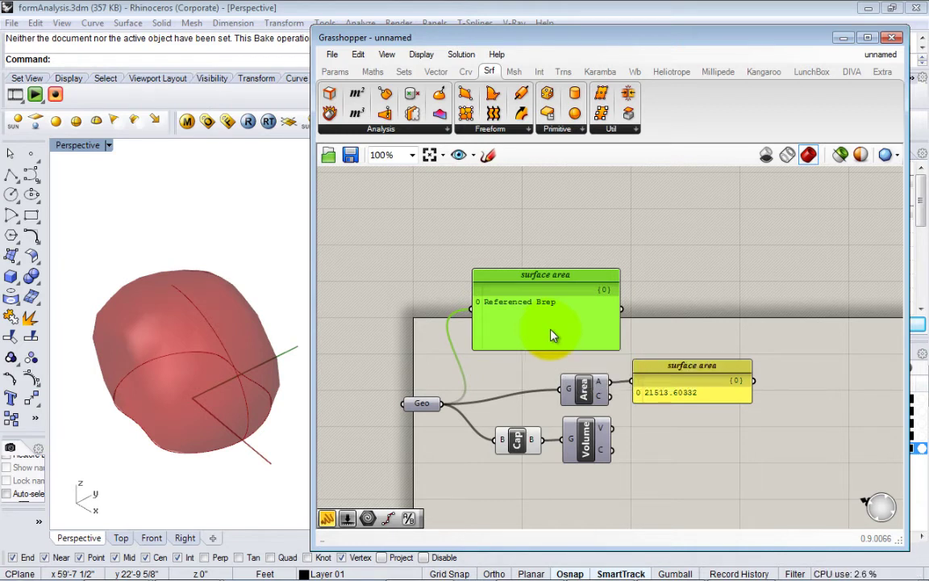
click(549, 329)
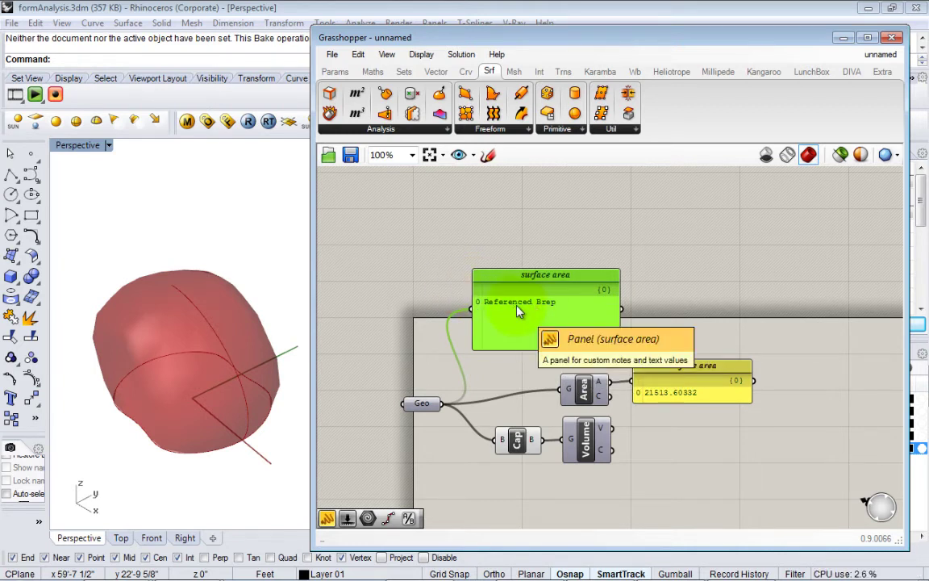
key(Delete)
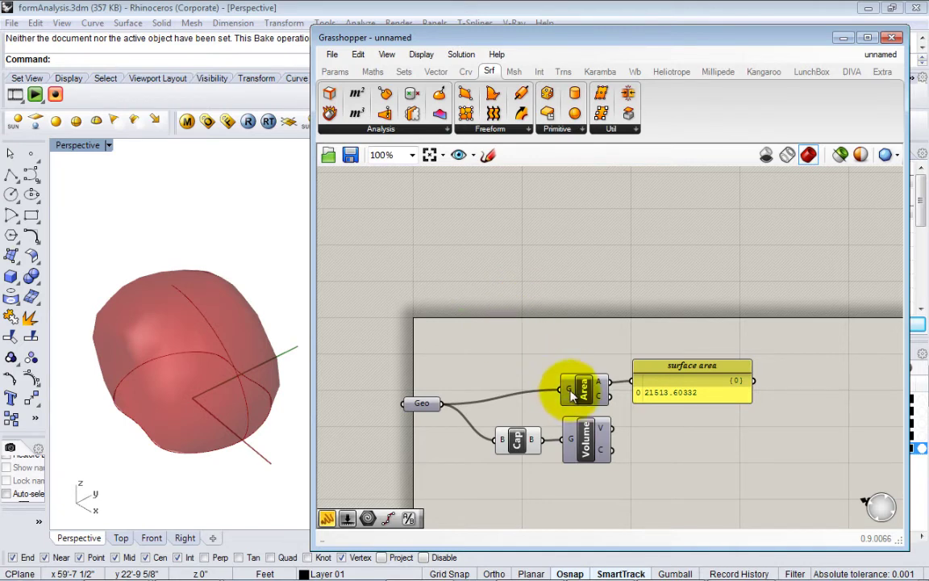
- Move the Geo component slightly down and closer to the Area and Cap components
scroll(683, 377, up, 4)
scroll(683, 377, down, 3)
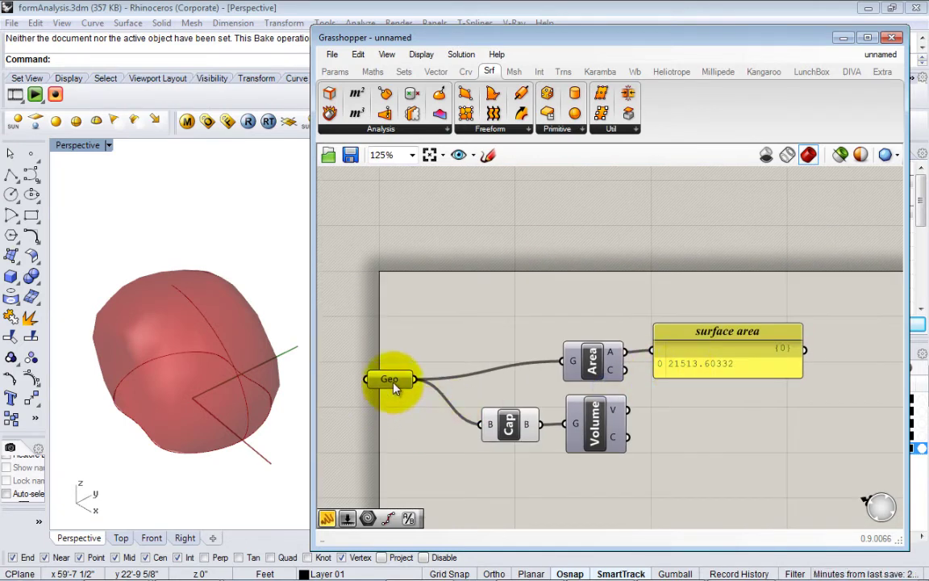
drag(388, 381, 409, 401)
- Switch to Rhino and show the hidden objects in the Perspective view
right_drag(304, 406, 265, 384)
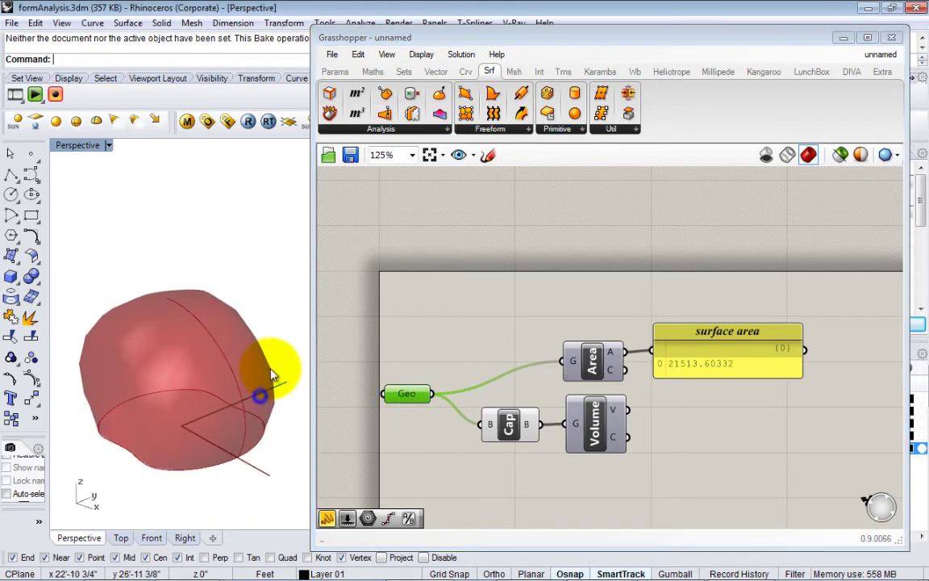
key(ctrl+alt+h)
shift+right_drag(209, 425, 171, 423)
- Scale the outer form down uniformly from origin 0, with the second reference point about 107 feet along the x axis
click(211, 325)
scroll(223, 362, up, 2)
scroll(223, 363, up, 1)
scroll(219, 347, down, 4)
click(253, 288)
click(175, 416)
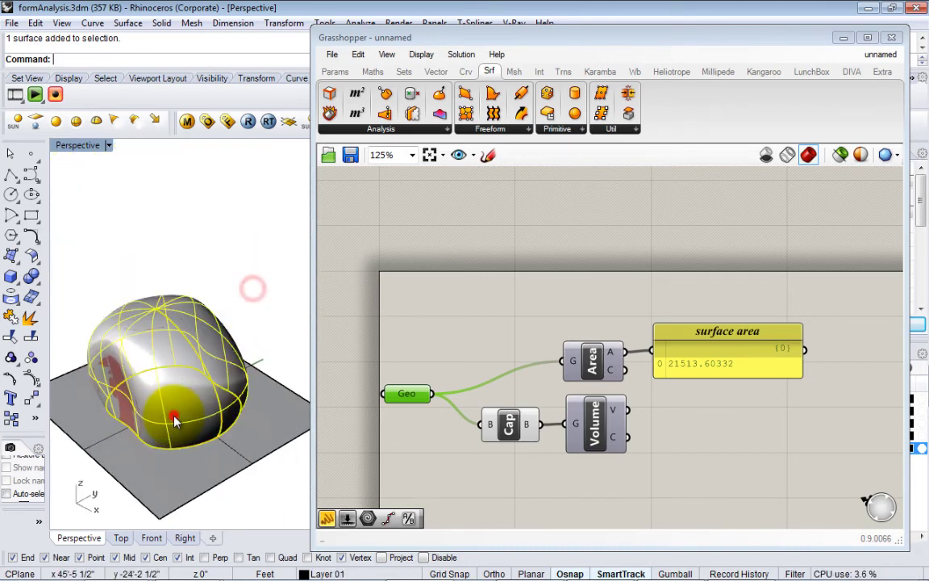
scroll(167, 419, up, 1)
text(scale)
key(Return)
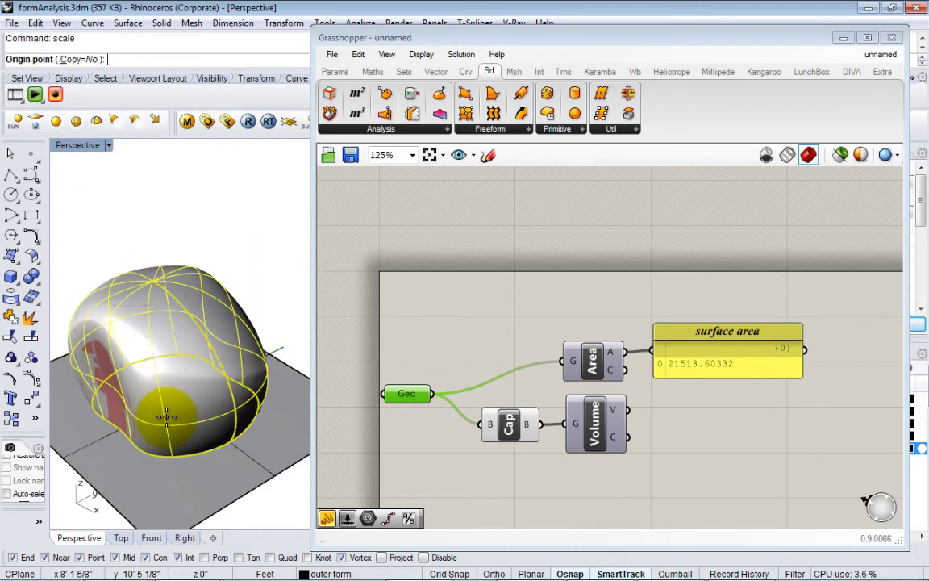
text(0)
key(Return)
scroll(296, 506, down, 3)
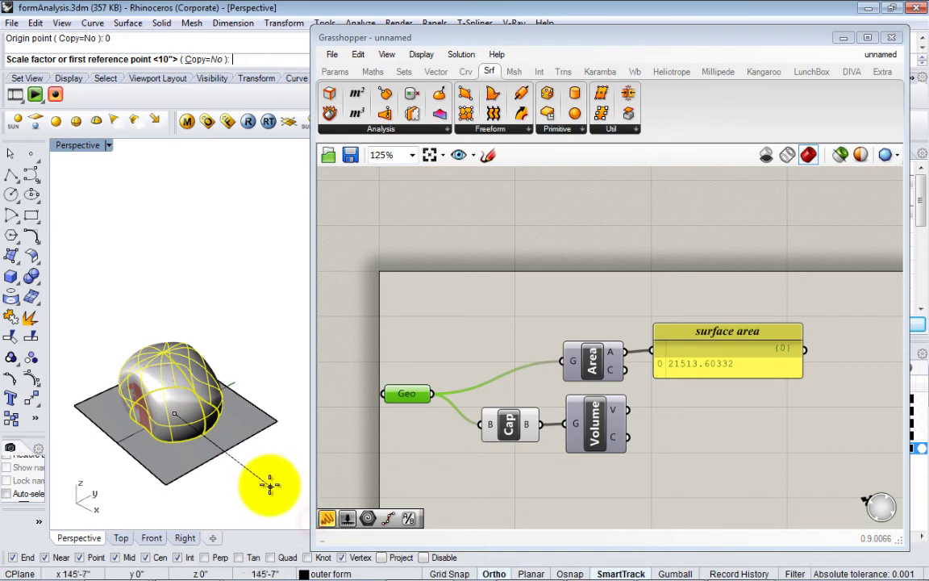
click(278, 491)
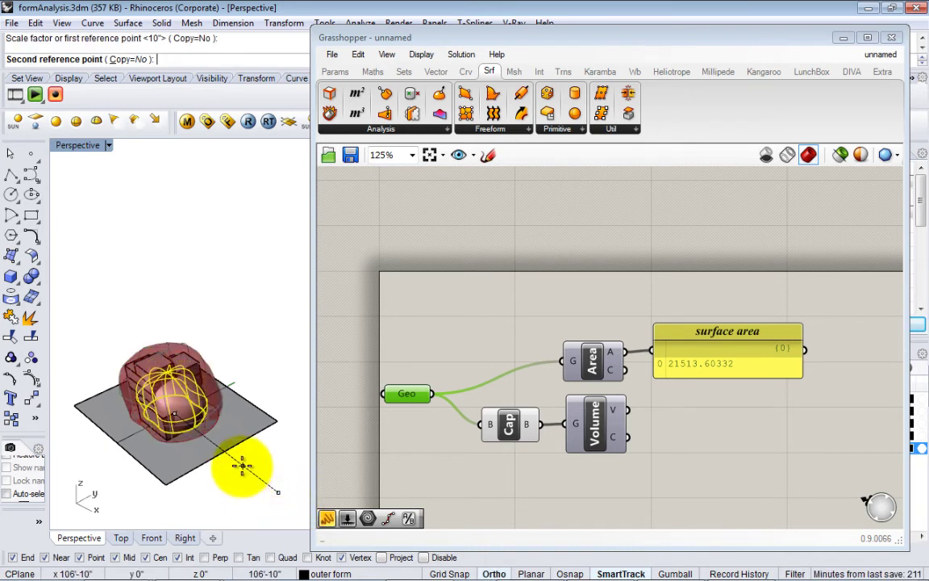
click(242, 468)
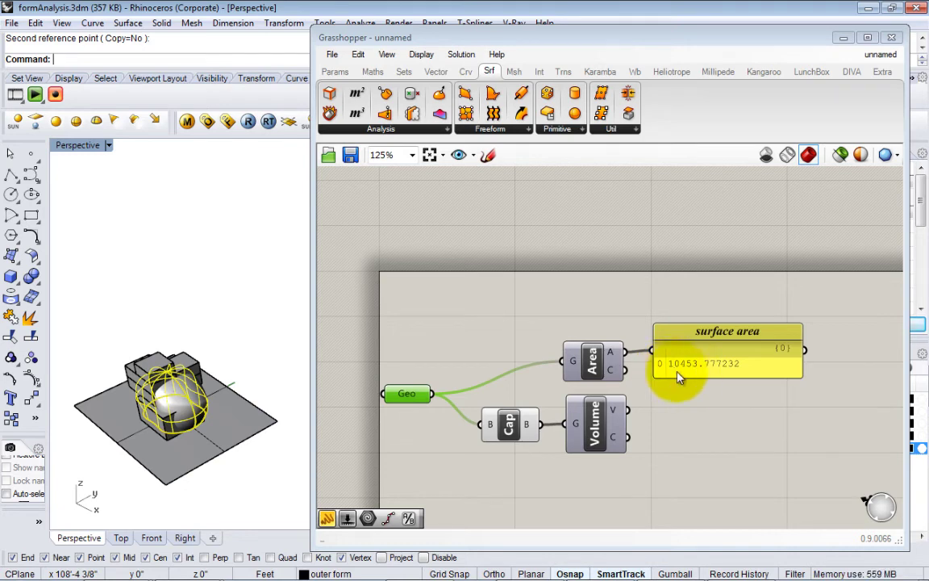
- Hide the scaled outer form and orbit around the box volumes it covered
scroll(177, 355, up, 5)
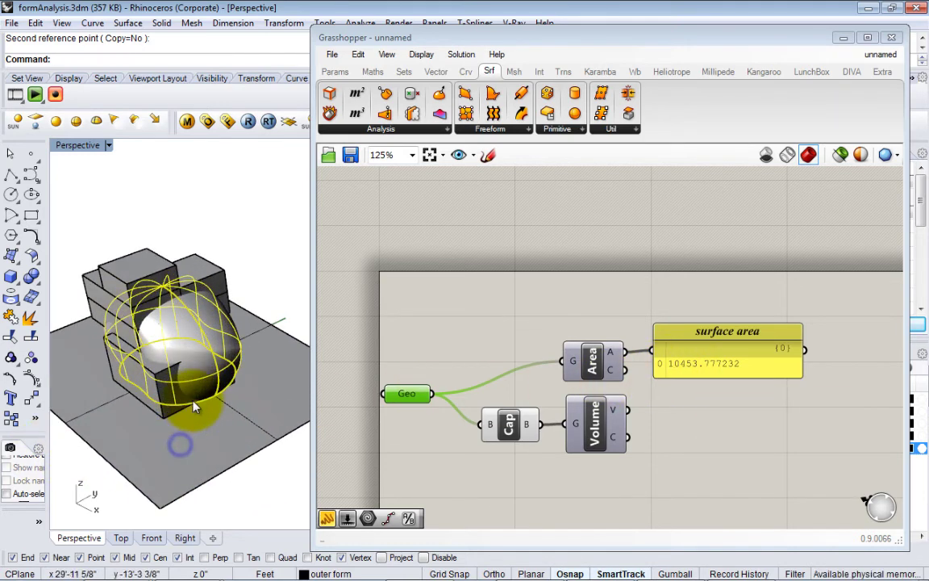
text(hide)
key(Return)
right_drag(208, 367, 272, 301)
click(226, 346)
click(272, 301)
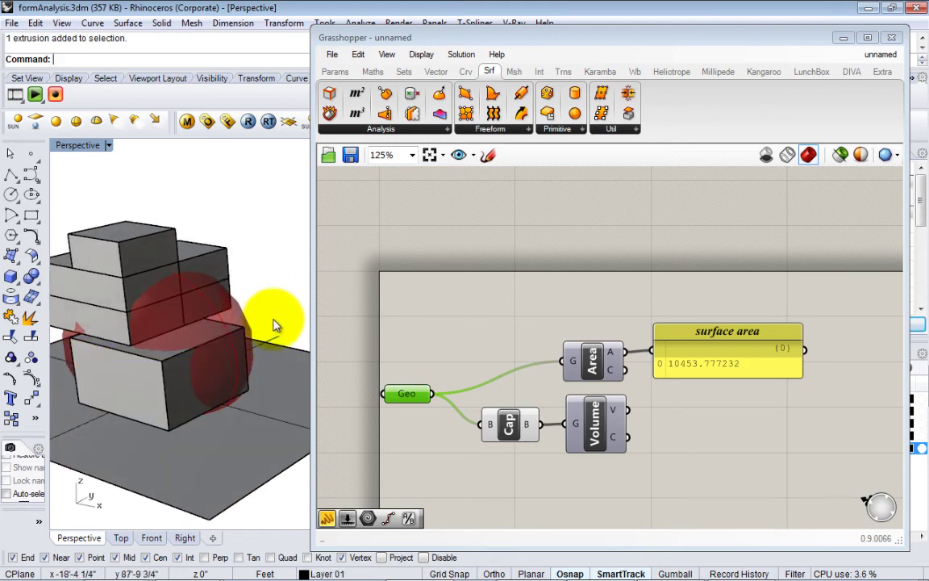
- Undo the hiding and the scaling of the outer form, and select the restored surface
key(ctrl+z)
key(ctrl+z)
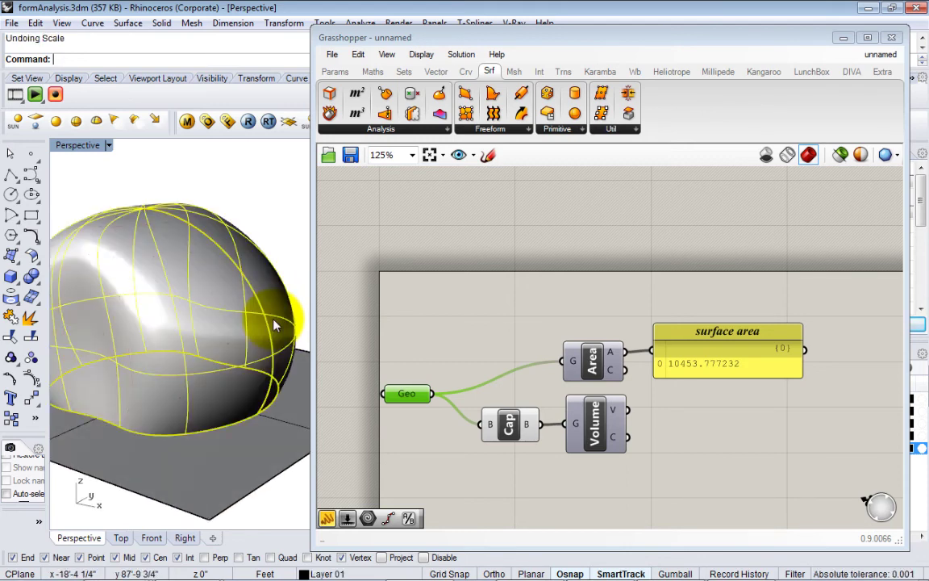
right_drag(274, 325, 292, 318)
click(292, 317)
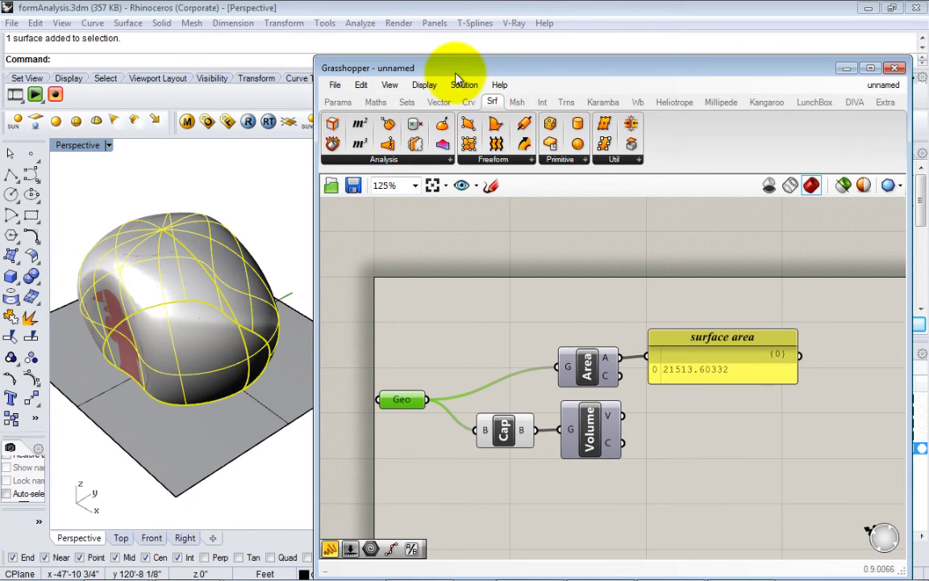
- Lock the Grasshopper solver so the definition stops updating
right_drag(482, 320, 479, 320)
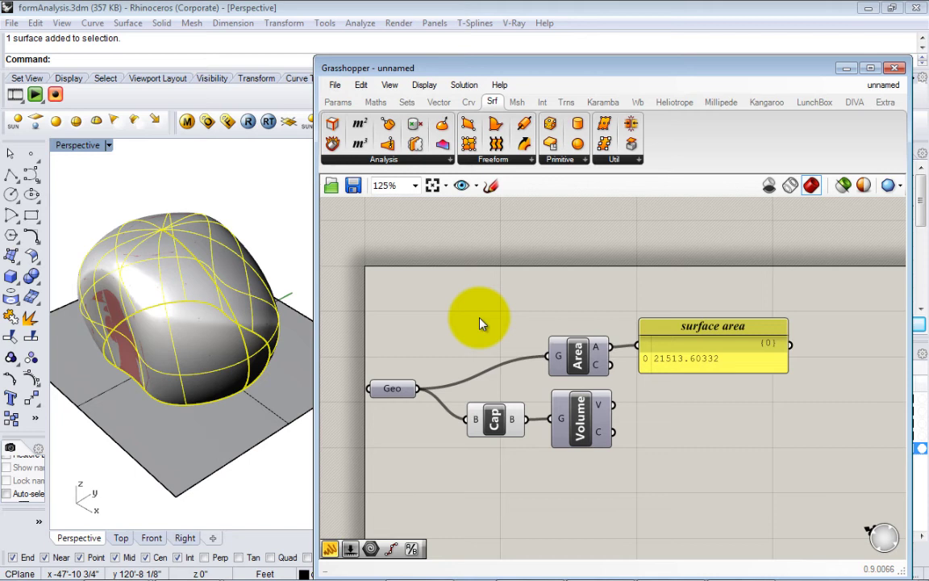
scroll(573, 456, down, 3)
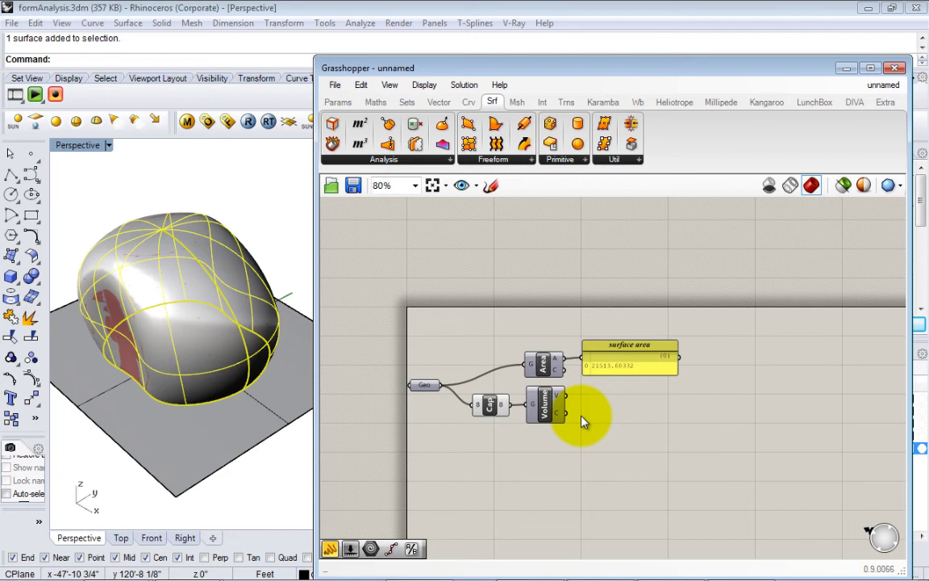
right_click(743, 282)
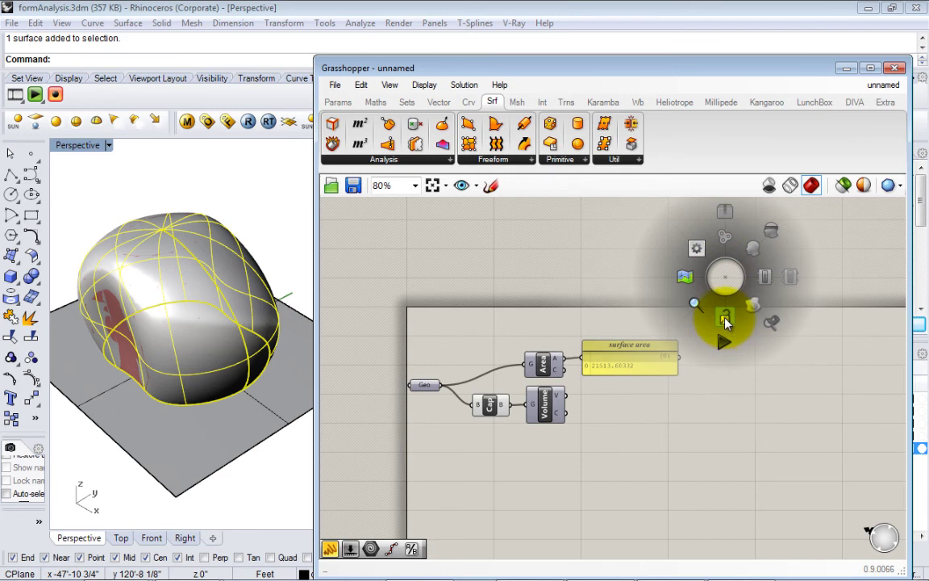
click(725, 318)
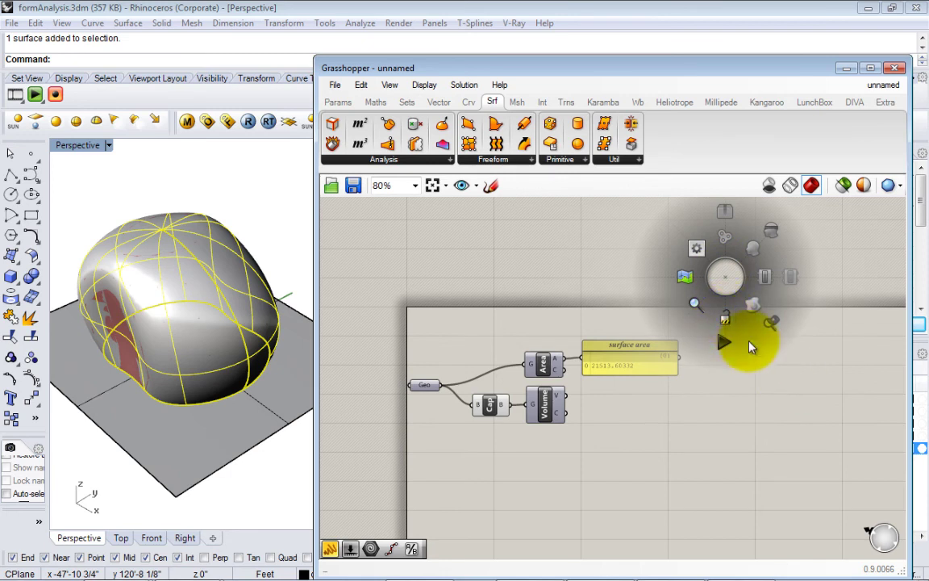
right_drag(741, 327, 736, 322)
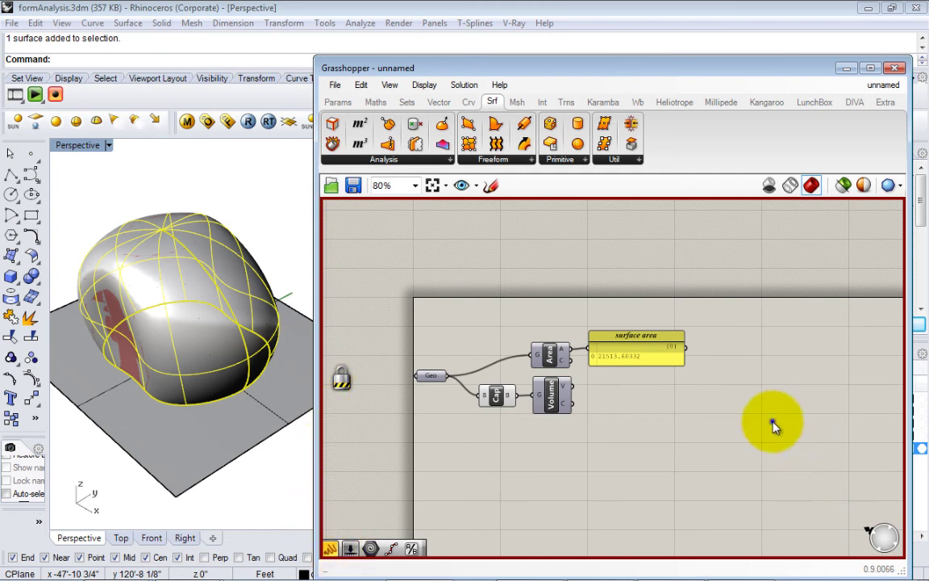
right_drag(772, 427, 798, 446)
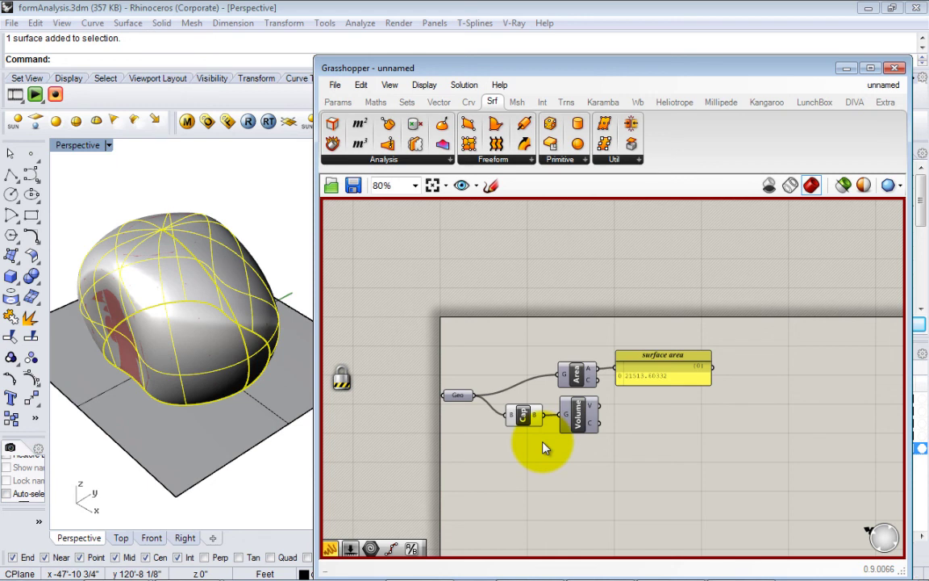
- Try to recompute the Grasshopper definition while the solver is locked
right_drag(681, 348, 671, 294)
middle_click(671, 375)
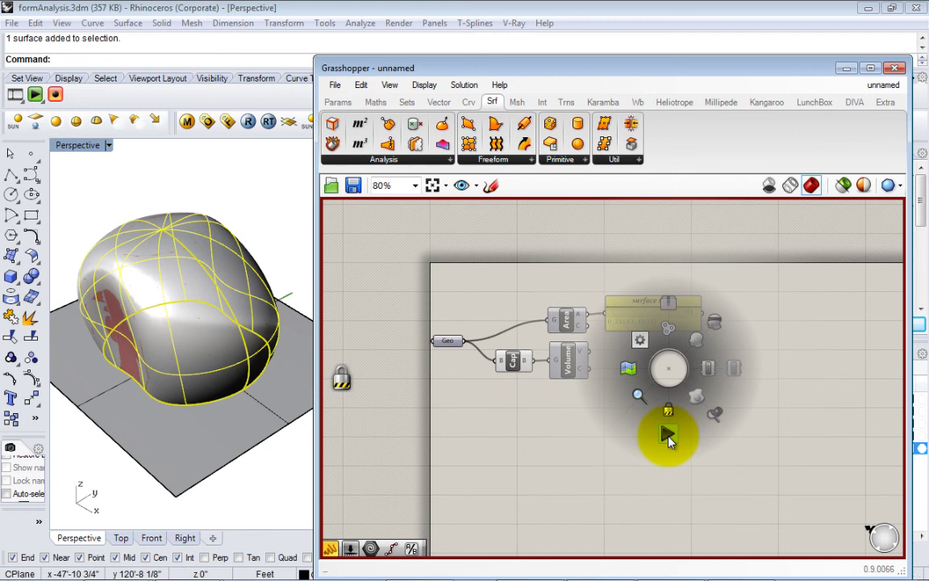
click(669, 437)
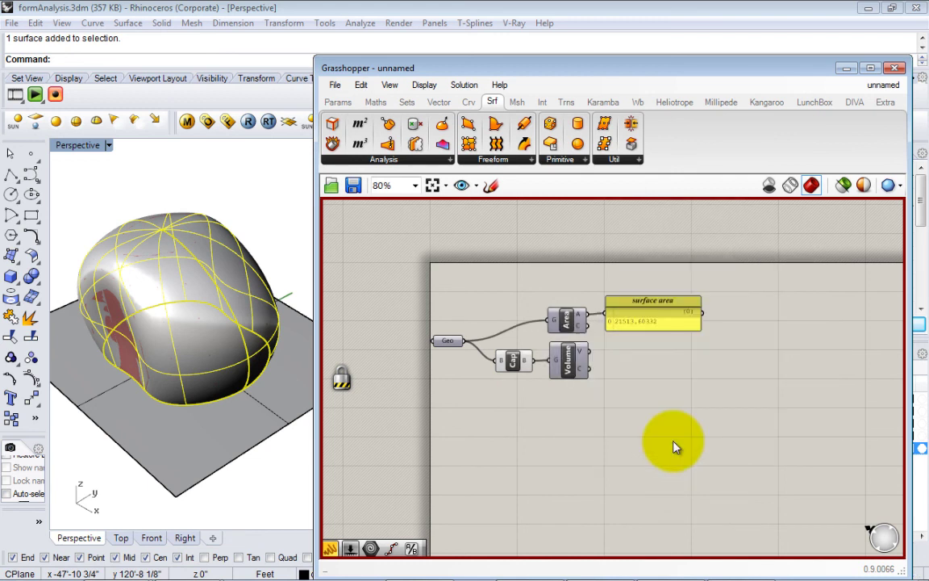
right_click(669, 434)
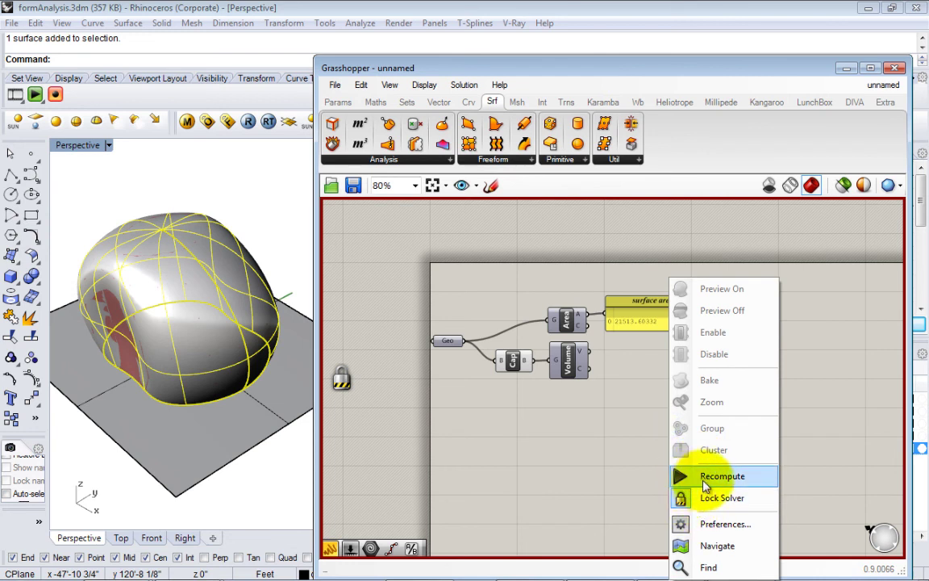
click(687, 482)
right_drag(658, 407, 680, 416)
right_click(672, 394)
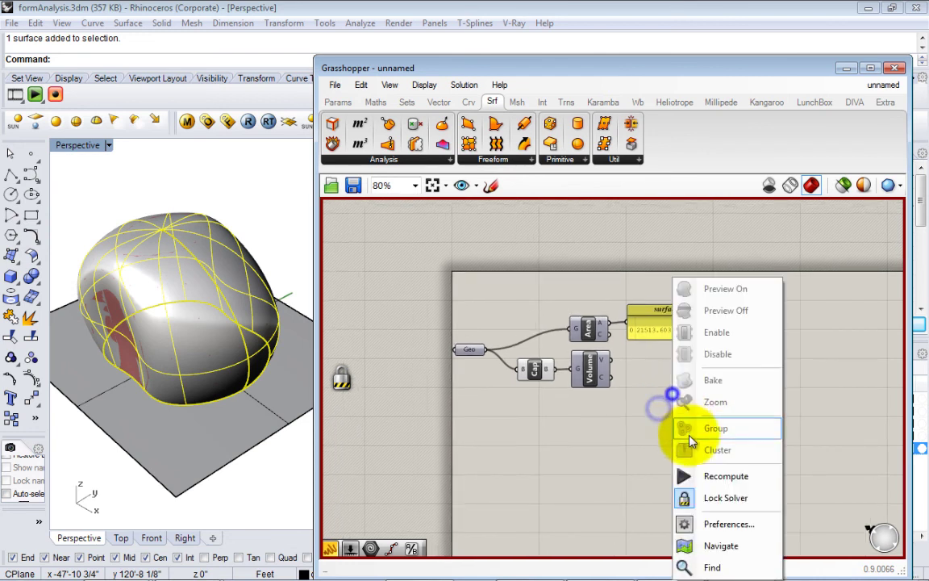
click(633, 421)
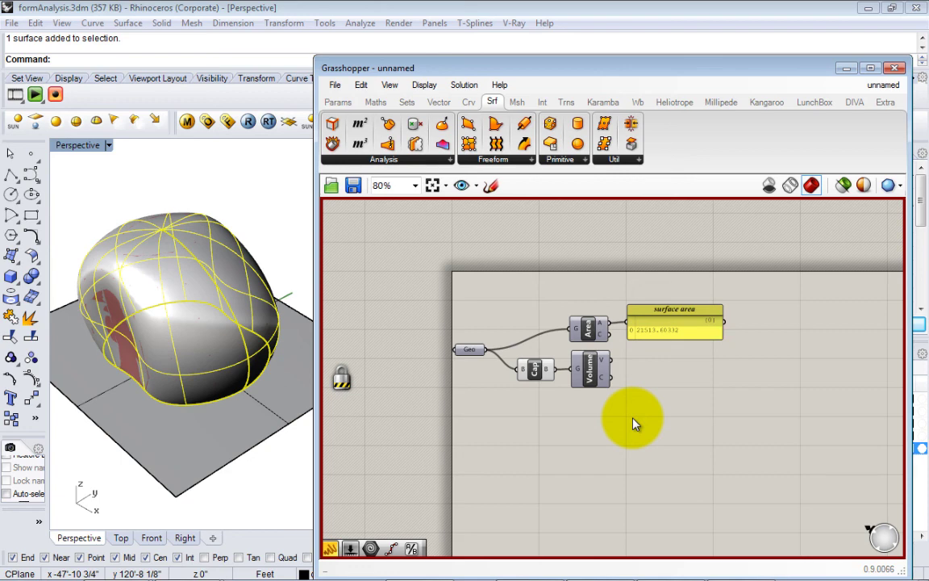
- Unlock the Grasshopper solver
middle_click(503, 422)
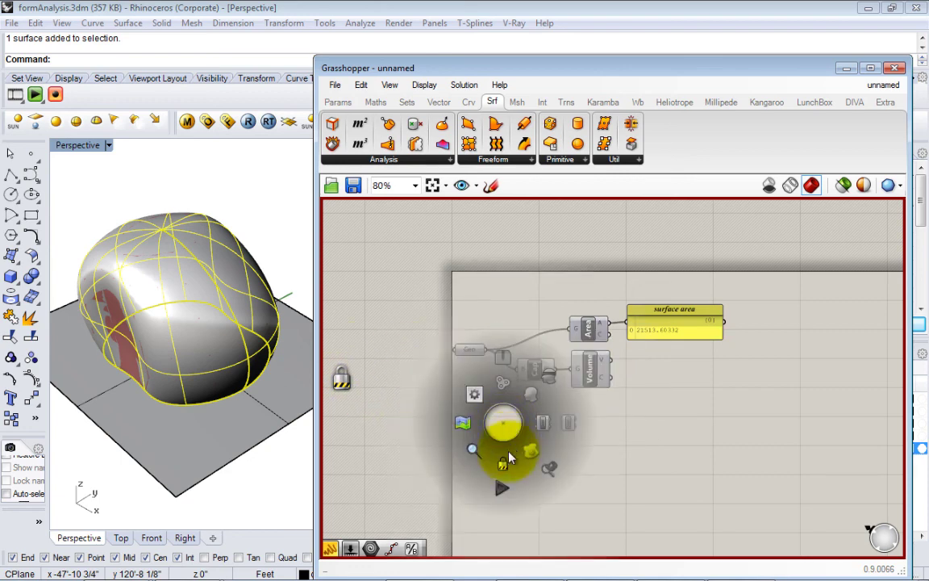
click(508, 455)
right_drag(568, 402, 602, 397)
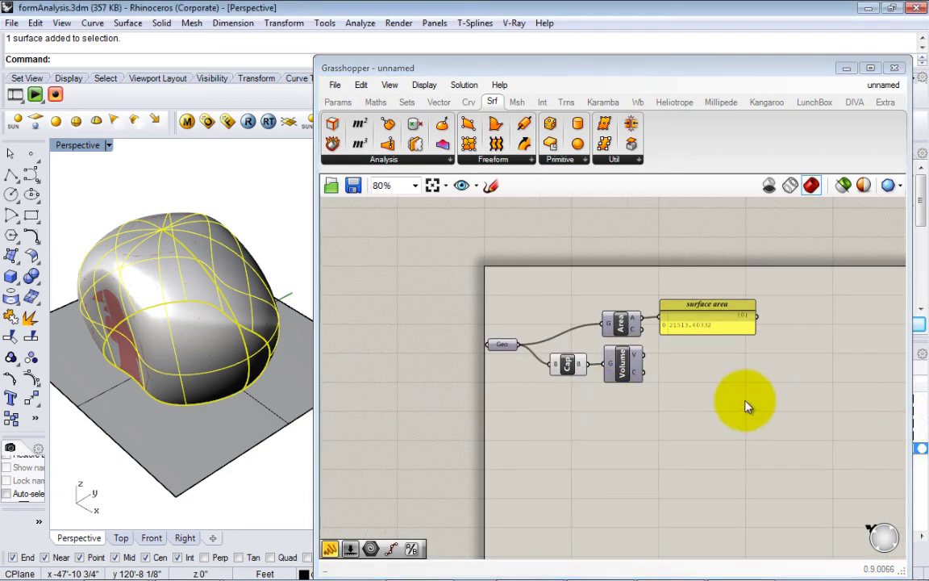